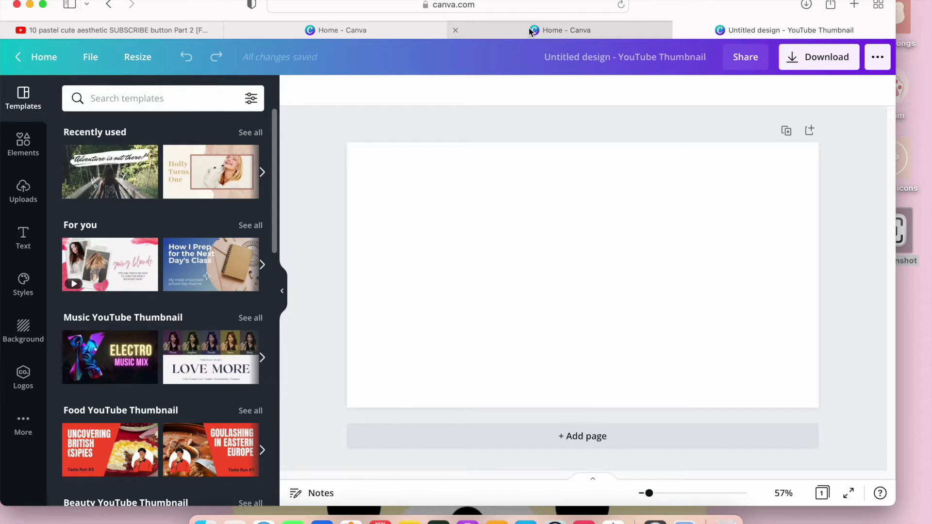
# Close the spare Canva home tab and search the templates for "green screen"
pyautogui.click(452, 29)
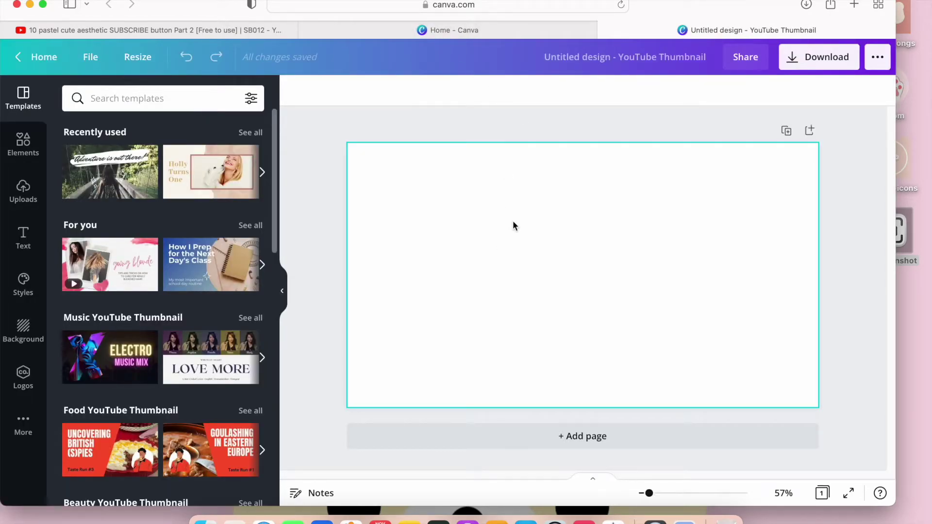
pyautogui.click(158, 99)
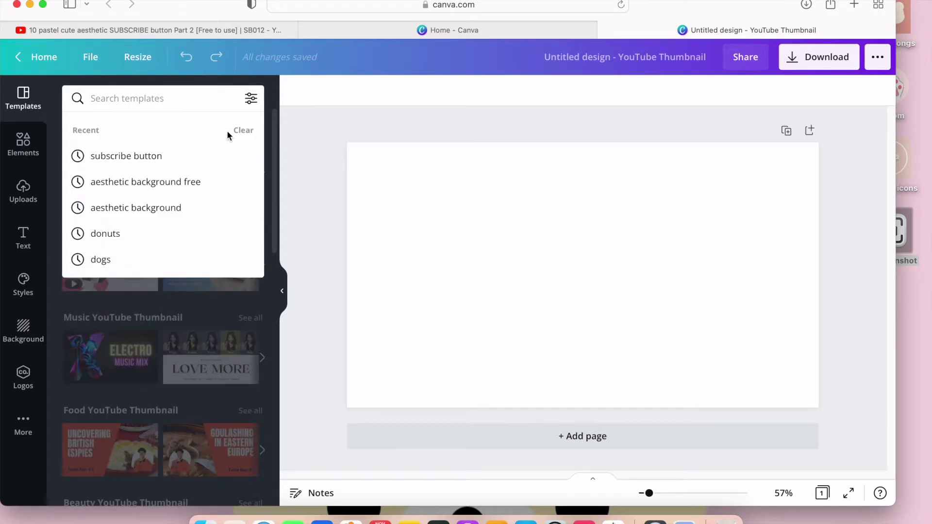
pyautogui.write('gree')
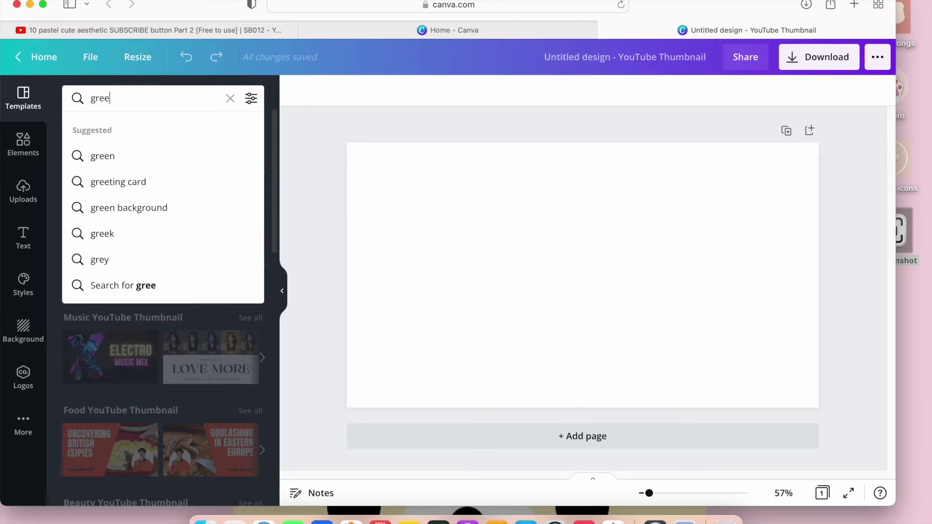
pyautogui.write('n scree')
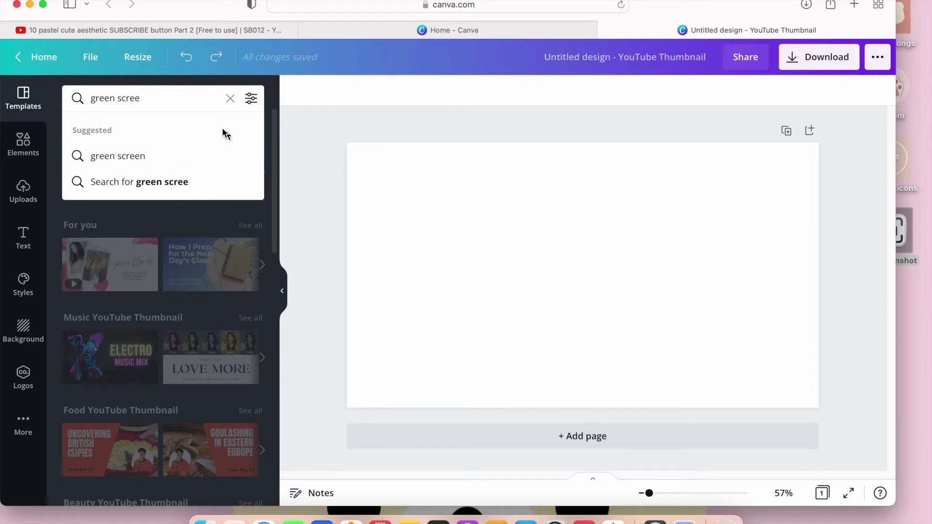
pyautogui.click(134, 156)
# Search the elements for "green screen" and add the plain bright green rectangular image to the blank page
pyautogui.click(23, 147)
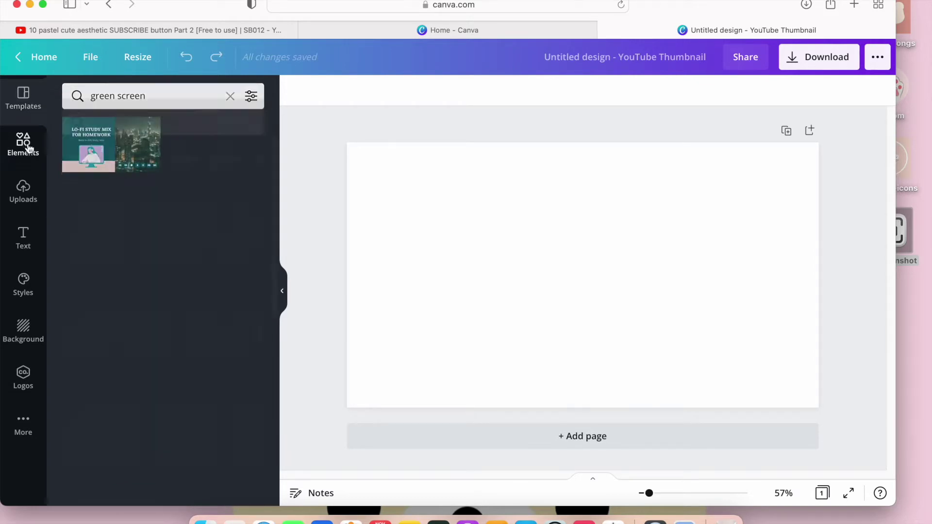
pyautogui.click(186, 102)
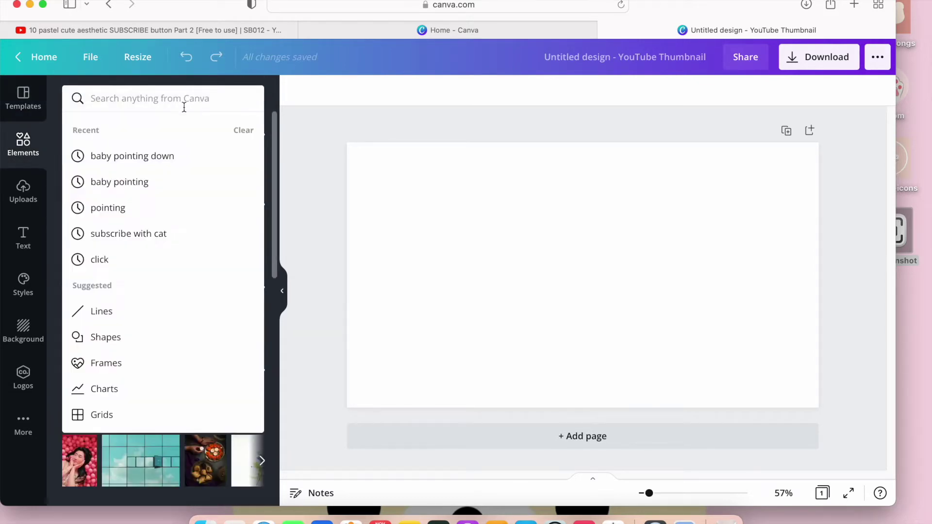
pyautogui.write('green')
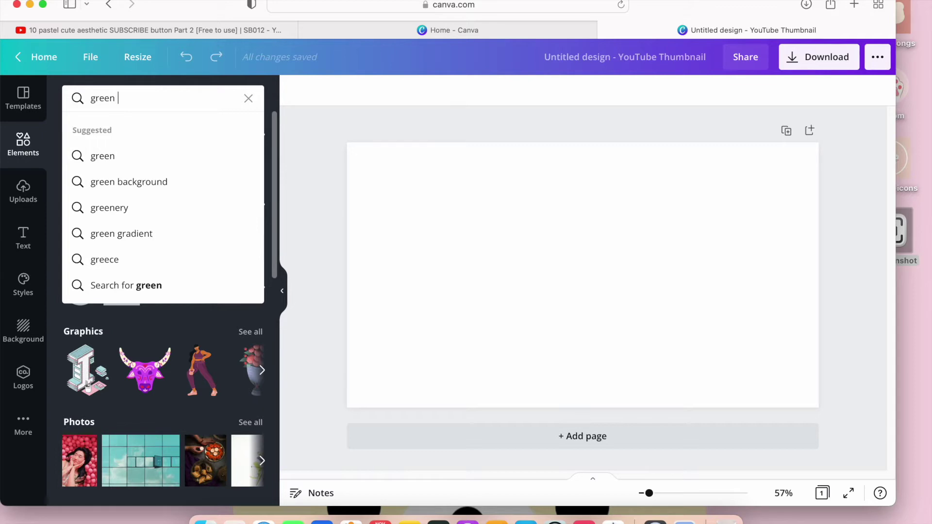
pyautogui.write(' screen')
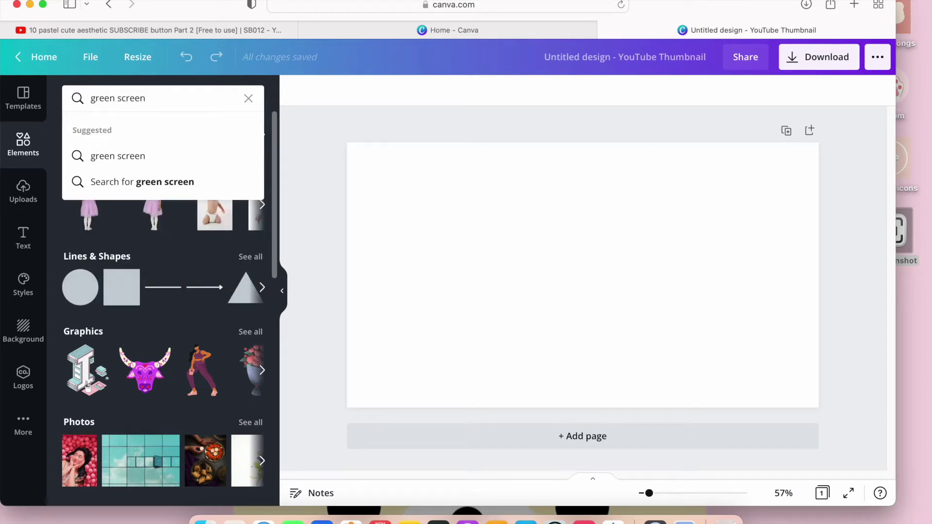
pyautogui.click(138, 155)
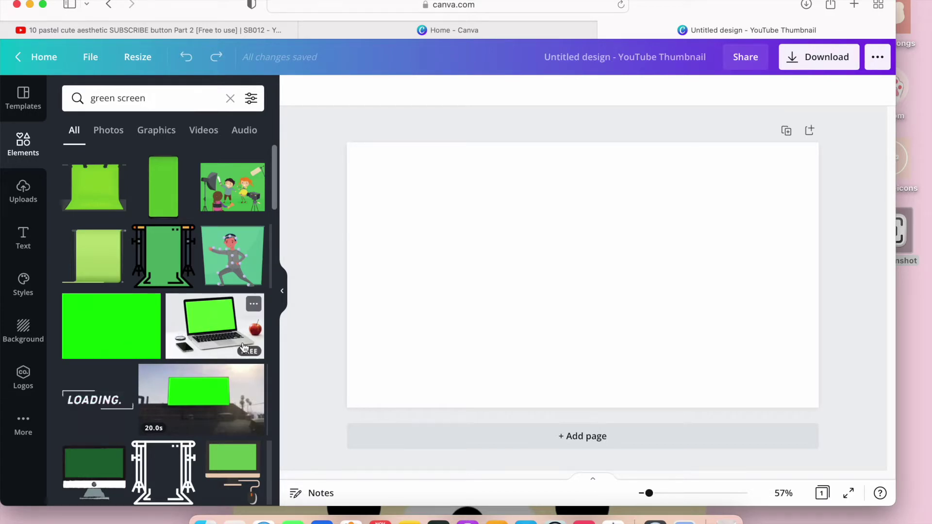
pyautogui.scroll(-5, 248, 345)
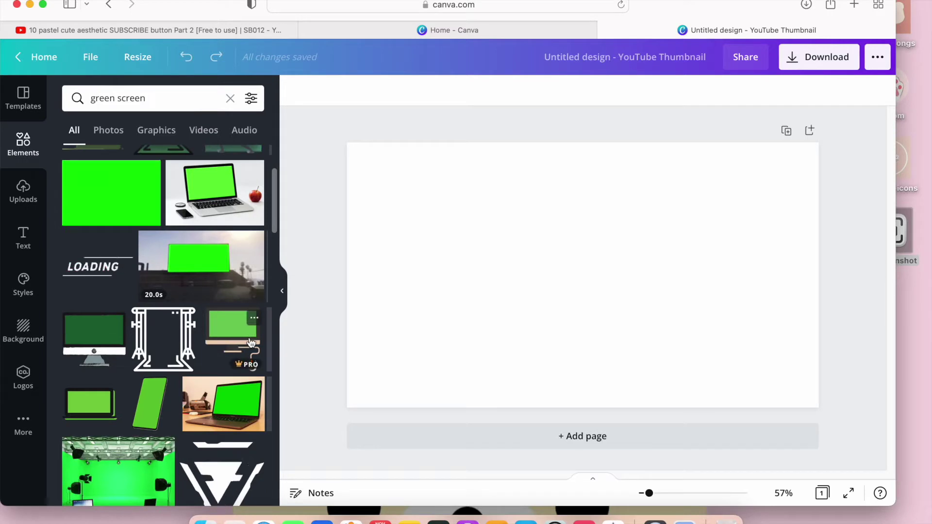
pyautogui.scroll(4, 249, 345)
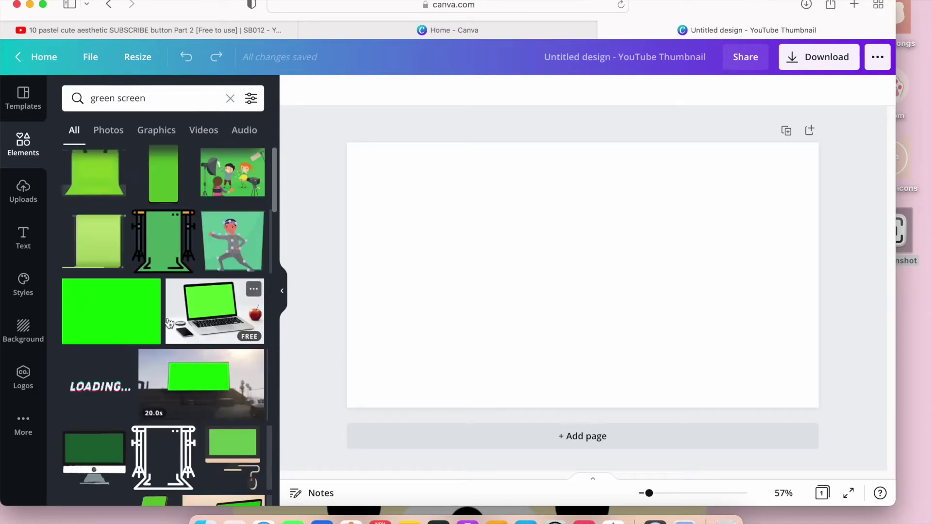
pyautogui.click(120, 317)
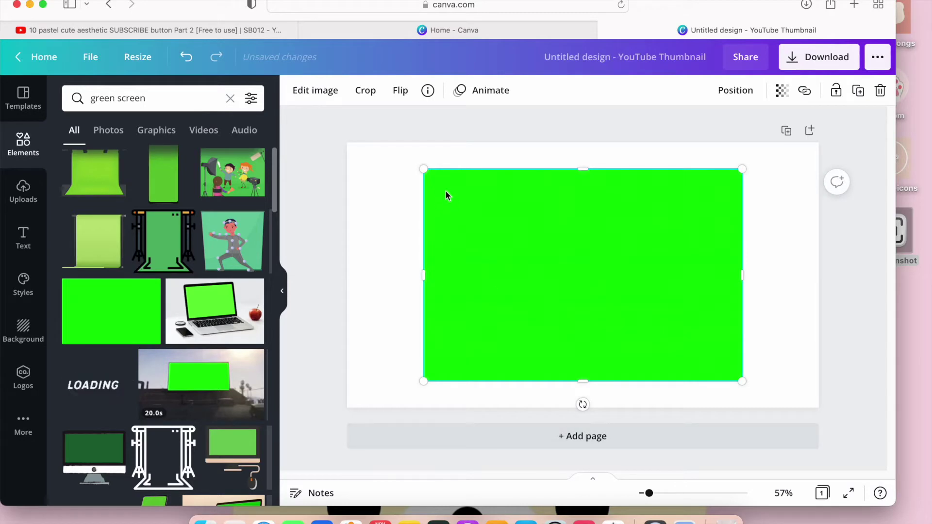
# Enlarge and stretch the green image outward so it covers nearly the whole thumbnail page as a background
pyautogui.moveTo(418, 167); pyautogui.dragTo(383, 146)
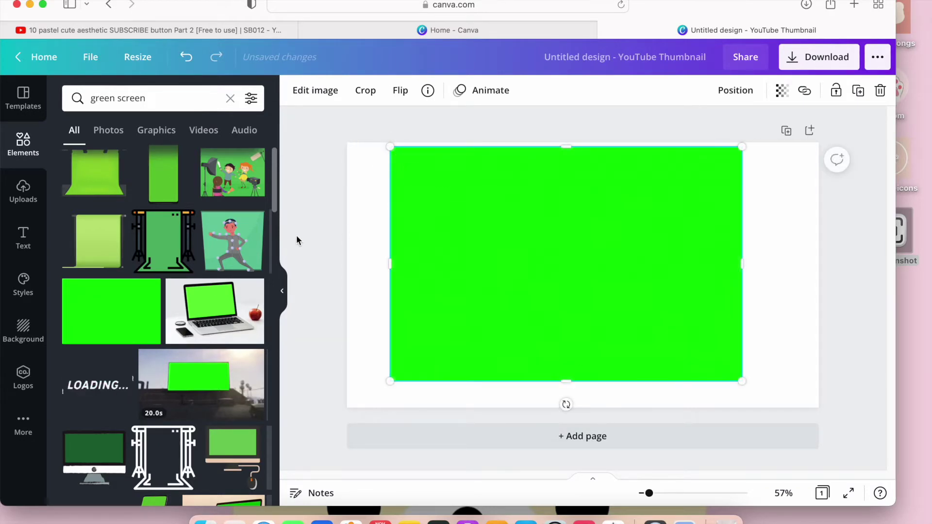
pyautogui.moveTo(391, 265); pyautogui.dragTo(338, 264)
pyautogui.moveTo(739, 265); pyautogui.dragTo(818, 286)
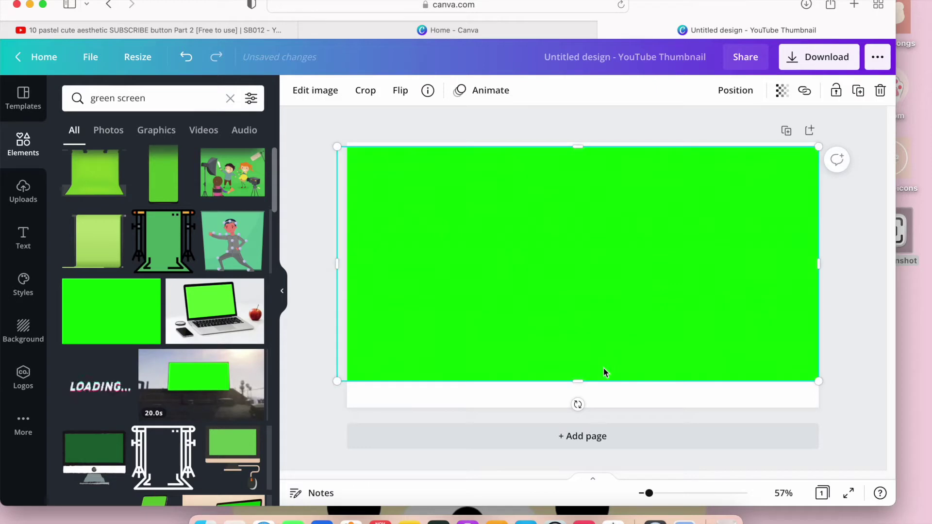
pyautogui.moveTo(577, 394); pyautogui.dragTo(574, 413)
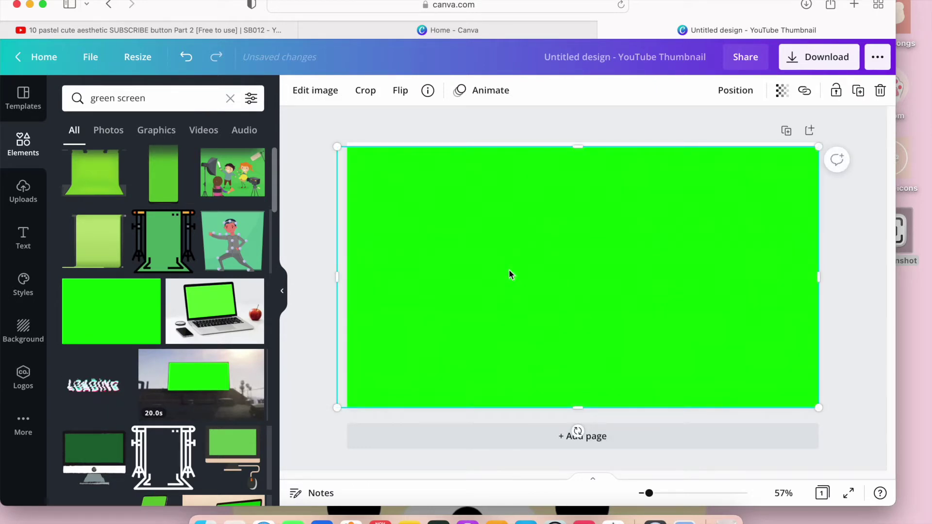
# Replace the previous element search with a search for "subscribe button"
pyautogui.click(159, 99)
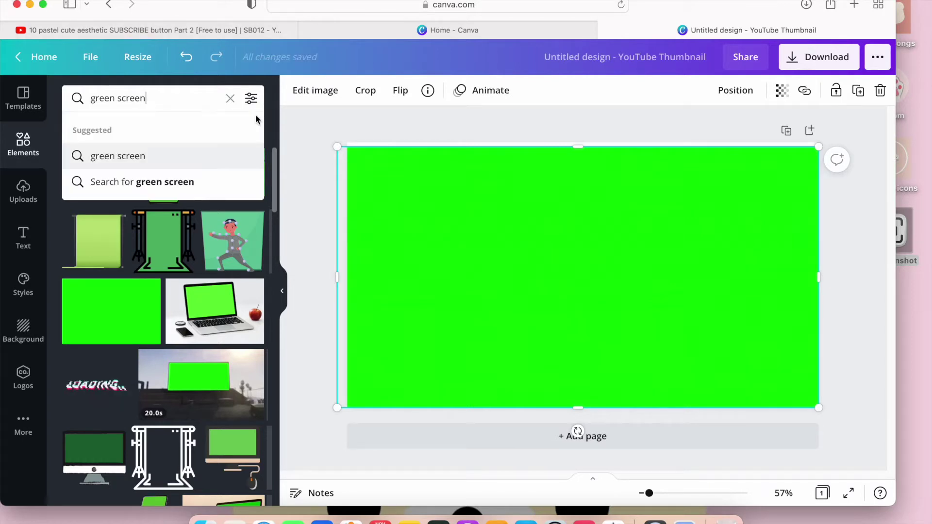
pyautogui.click(231, 101)
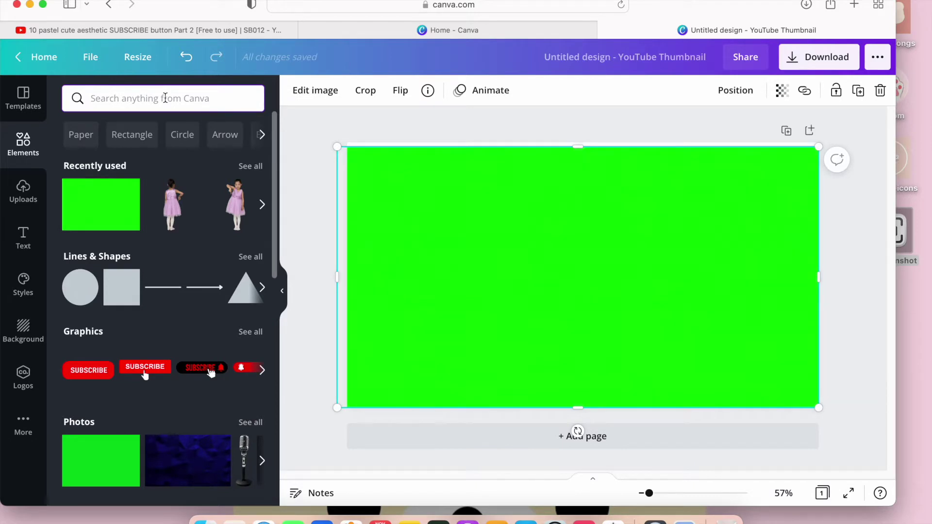
pyautogui.write('sub')
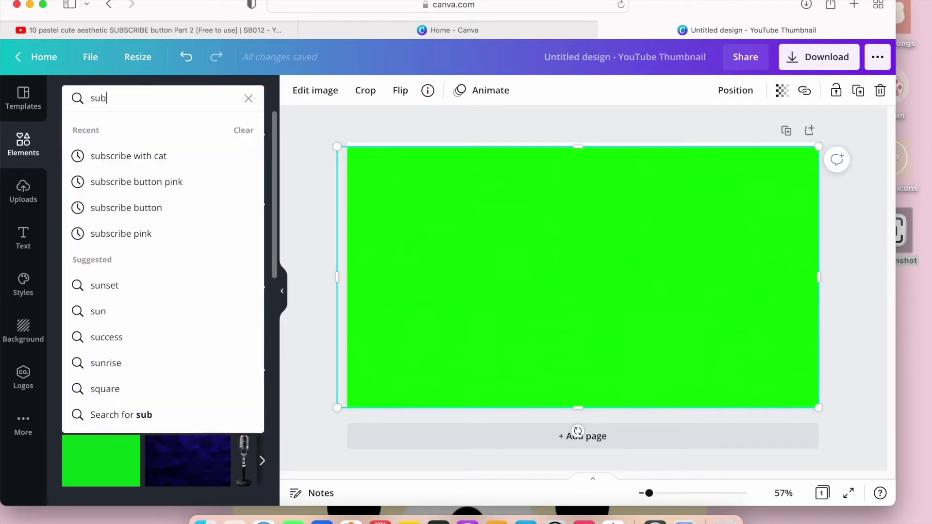
pyautogui.write('scr')
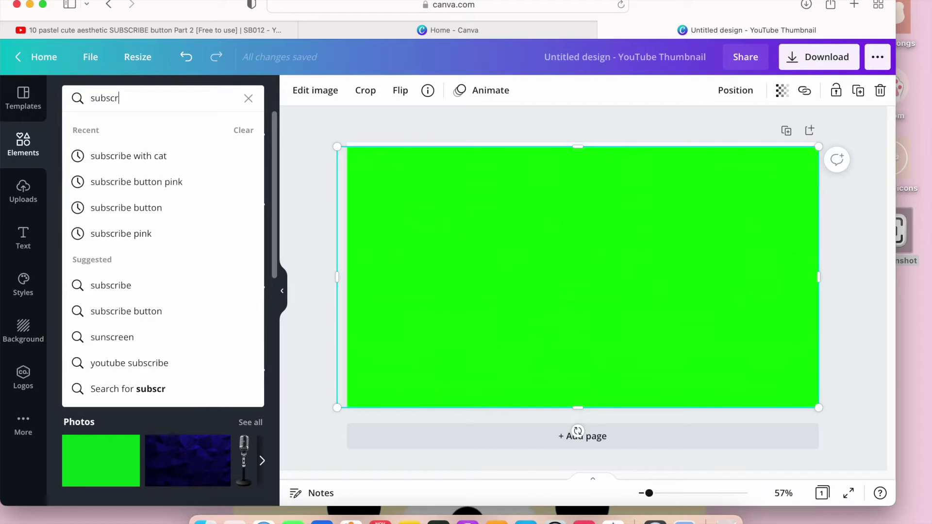
pyautogui.write('i')
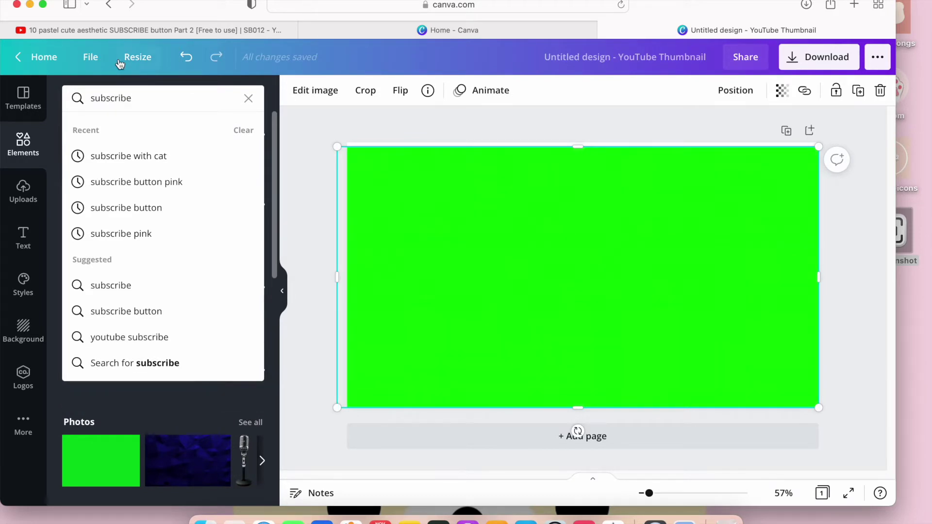
pyautogui.write('be')
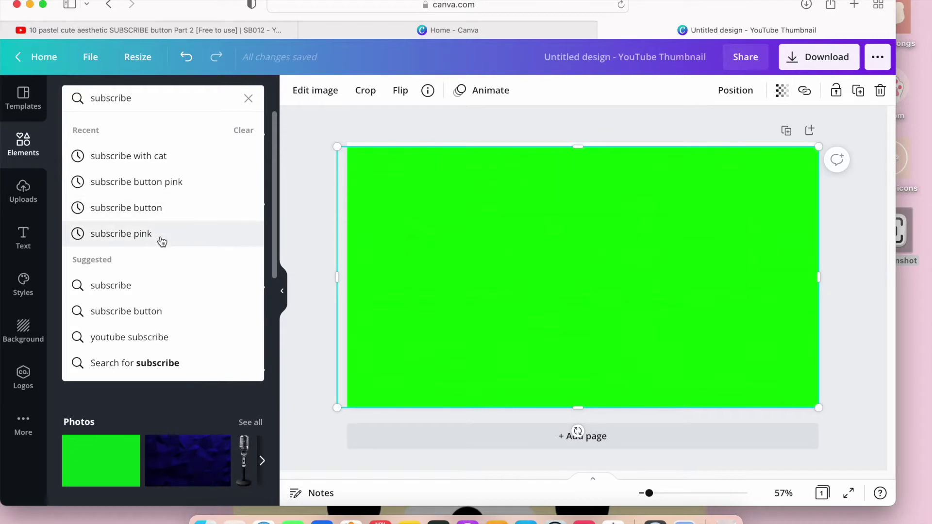
pyautogui.click(171, 214)
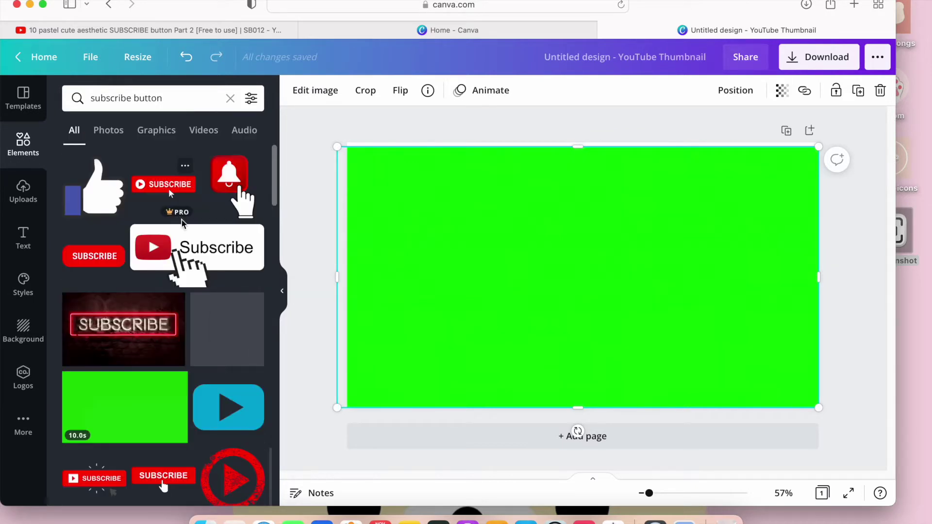
# Find the free animated pink SUBSCRIBE sticker with yellow lettering and burst lines, and add it to the page
pyautogui.scroll(-6, 192, 250)
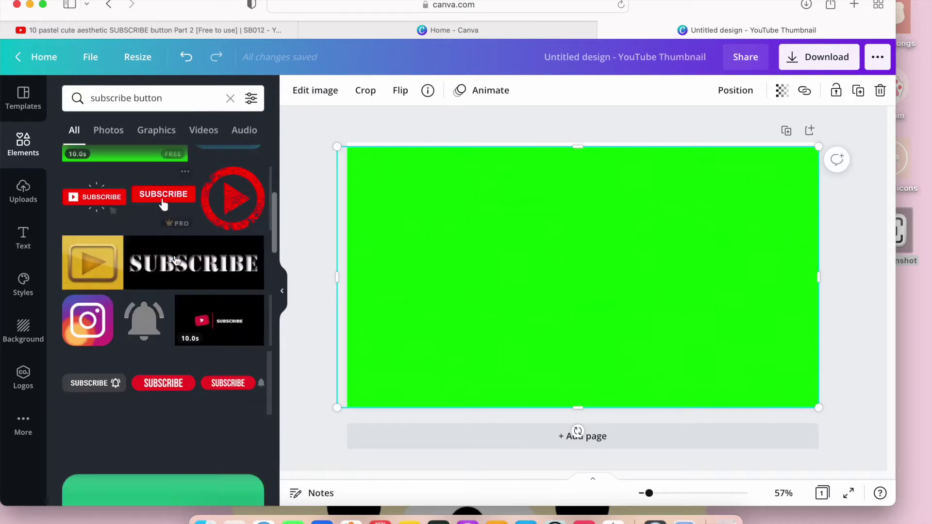
pyautogui.scroll(-5, 176, 262)
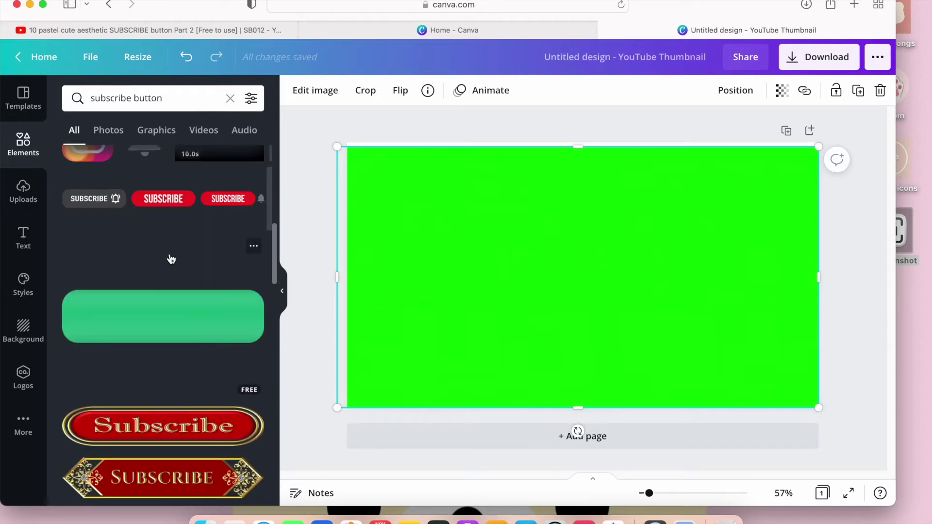
pyautogui.scroll(-6, 172, 261)
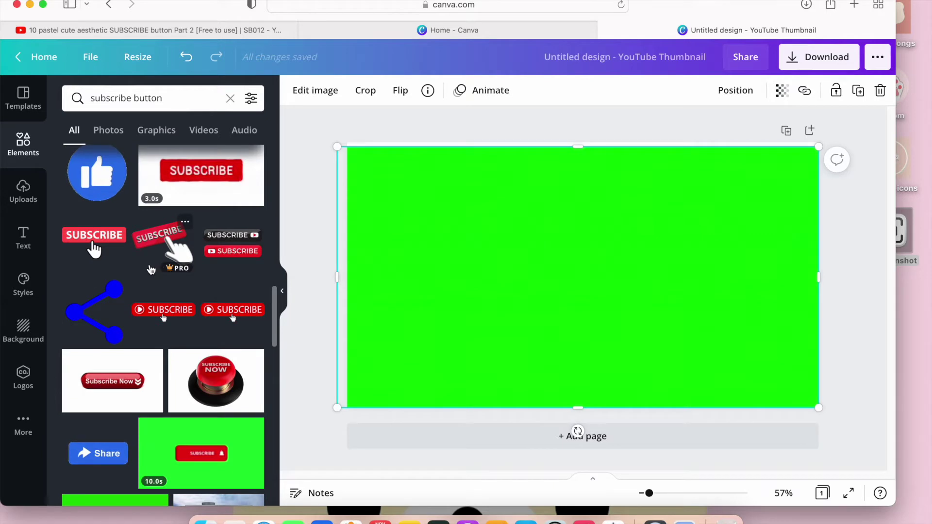
pyautogui.scroll(-7, 161, 281)
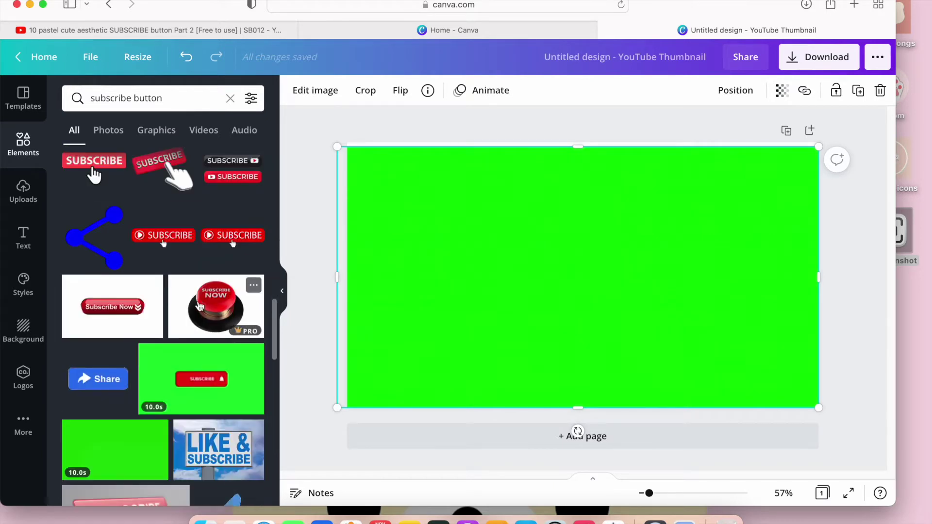
pyautogui.scroll(-2, 191, 305)
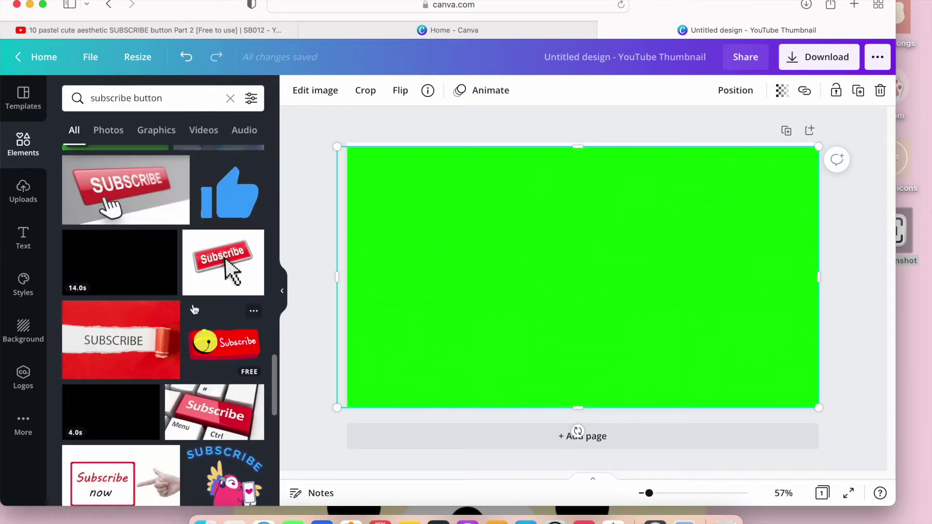
pyautogui.scroll(-1, 197, 309)
pyautogui.scroll(-2, 202, 311)
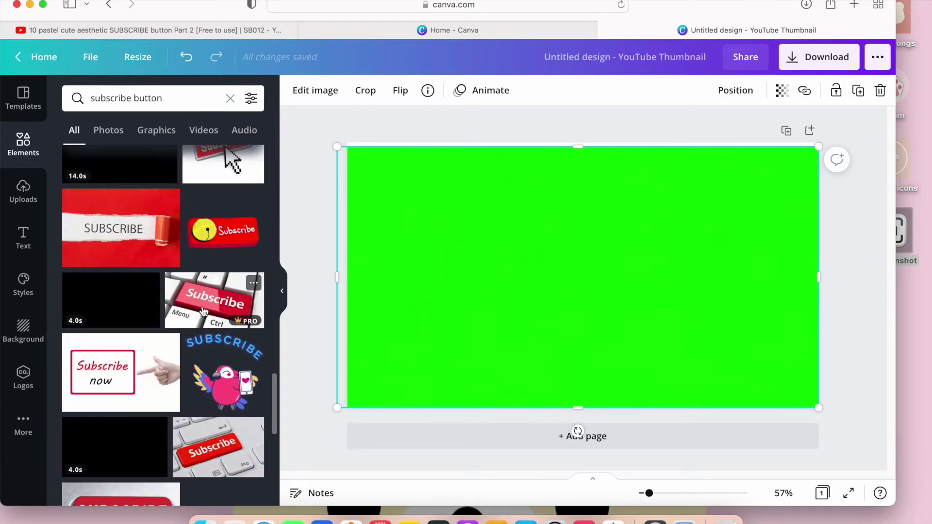
pyautogui.scroll(-9, 204, 311)
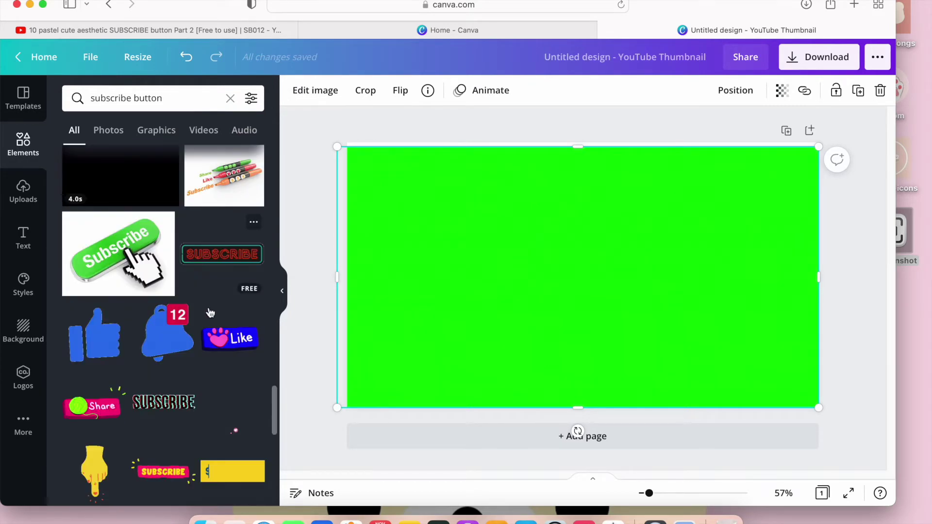
pyautogui.scroll(-1, 216, 306)
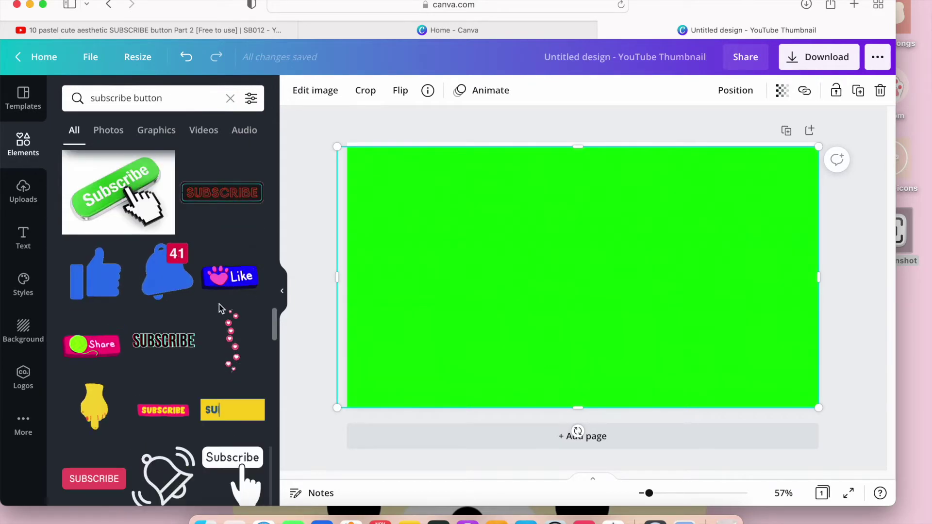
pyautogui.scroll(-4, 220, 308)
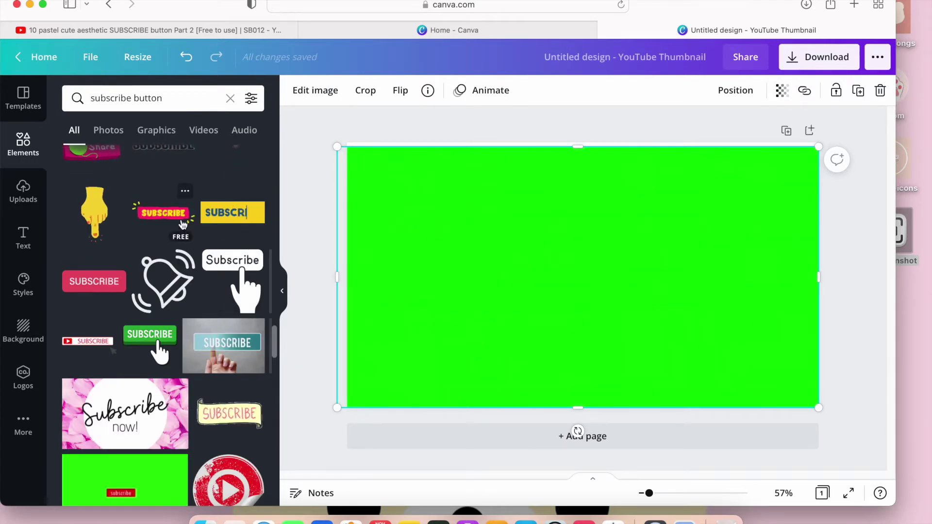
pyautogui.click(187, 224)
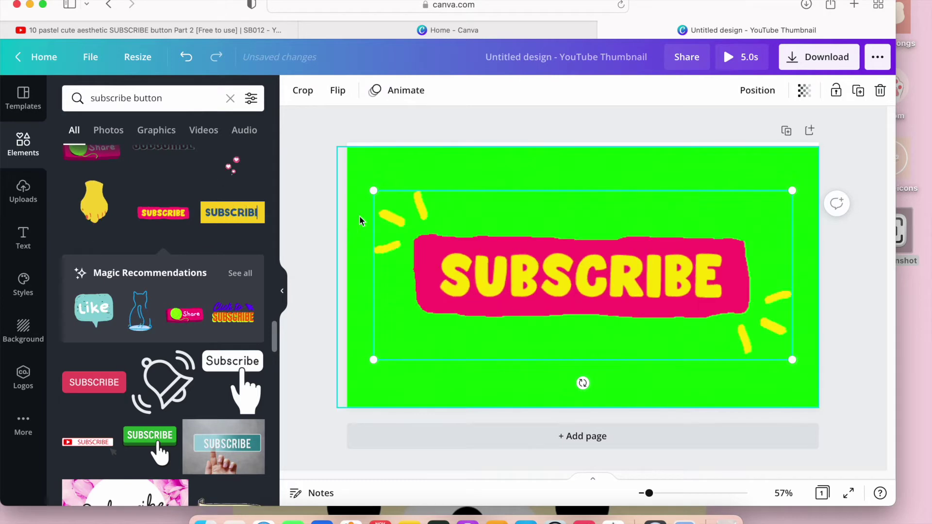
# Shrink the SUBSCRIBE sticker to about a quarter of its size and place it near the green page's lower-right corner
pyautogui.moveTo(374, 188); pyautogui.dragTo(673, 317)
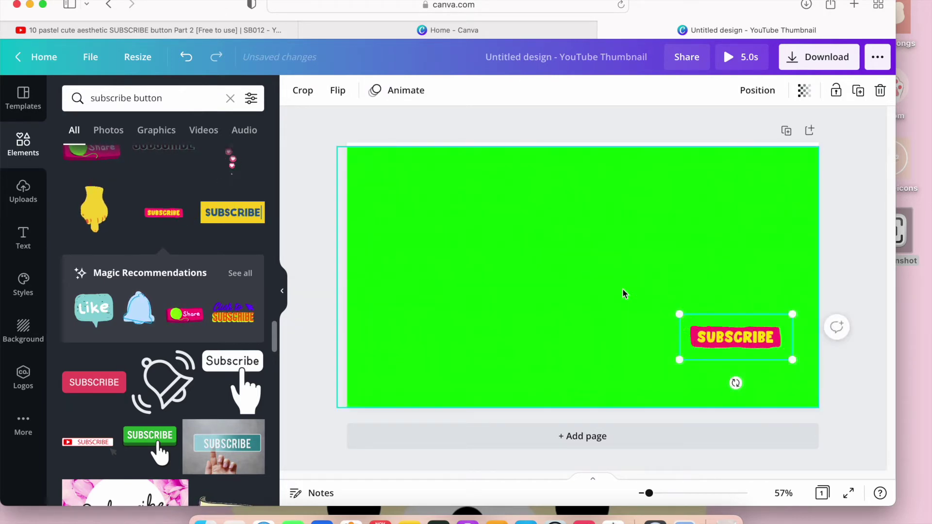
pyautogui.moveTo(708, 346); pyautogui.dragTo(753, 382)
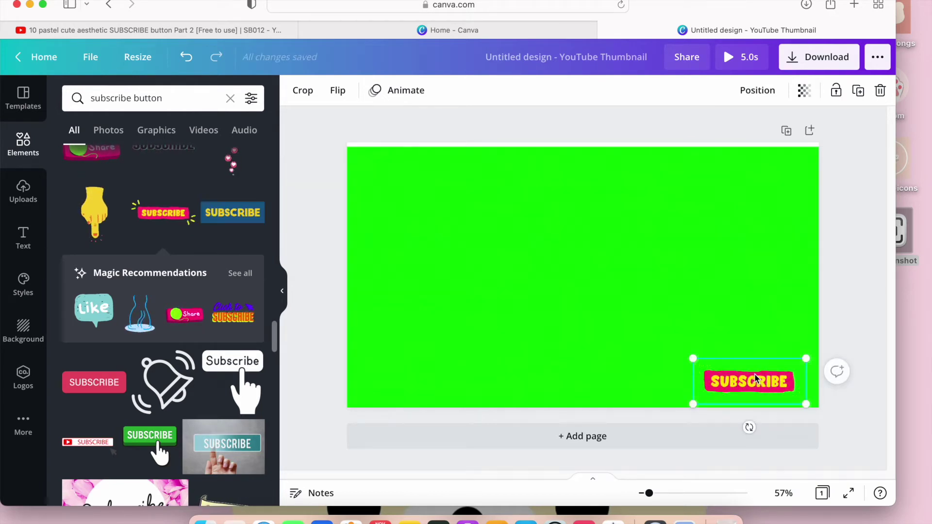
pyautogui.moveTo(748, 373); pyautogui.dragTo(712, 374)
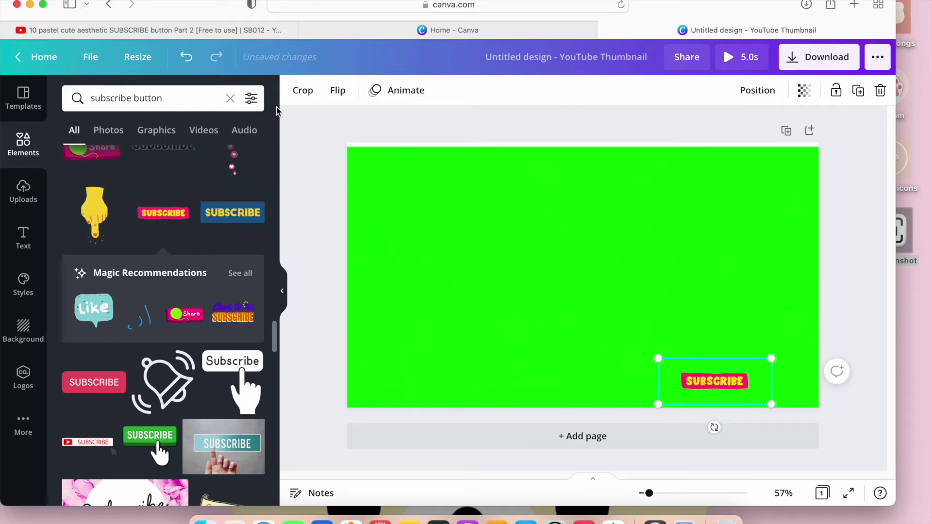
# Replace the previous element search with a search for "bell button"
pyautogui.click(230, 98)
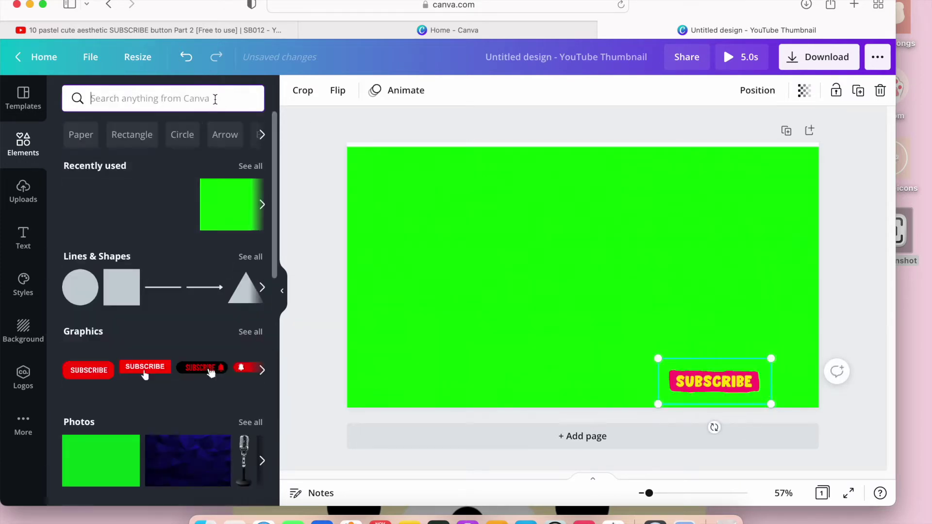
pyautogui.write('b')
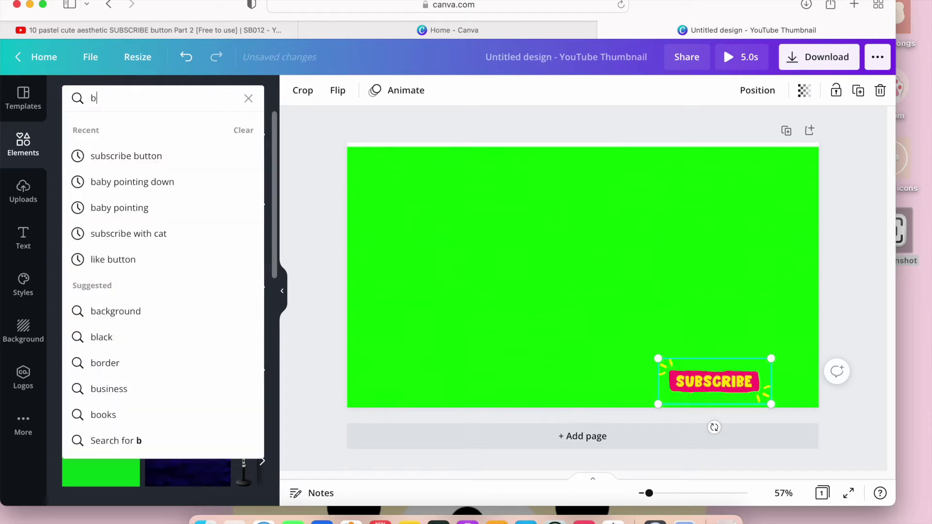
pyautogui.write('ell butt')
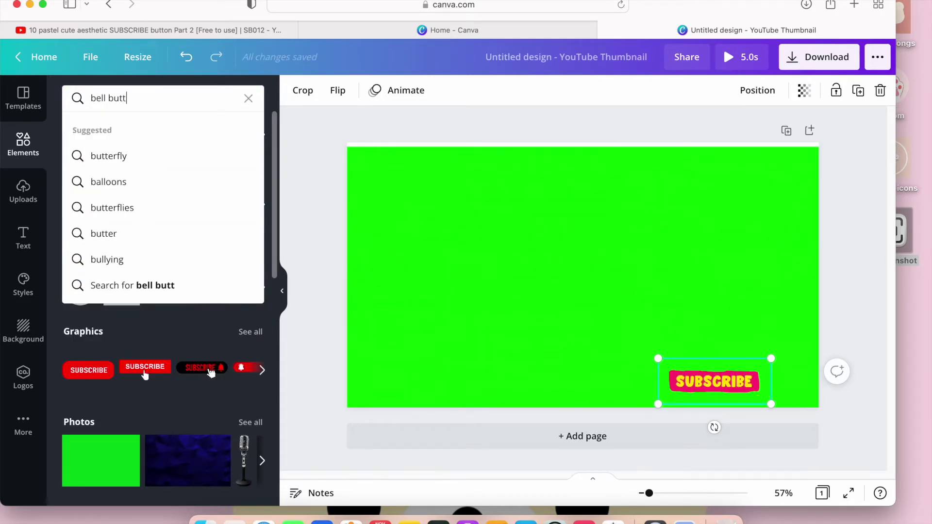
pyautogui.write('on')
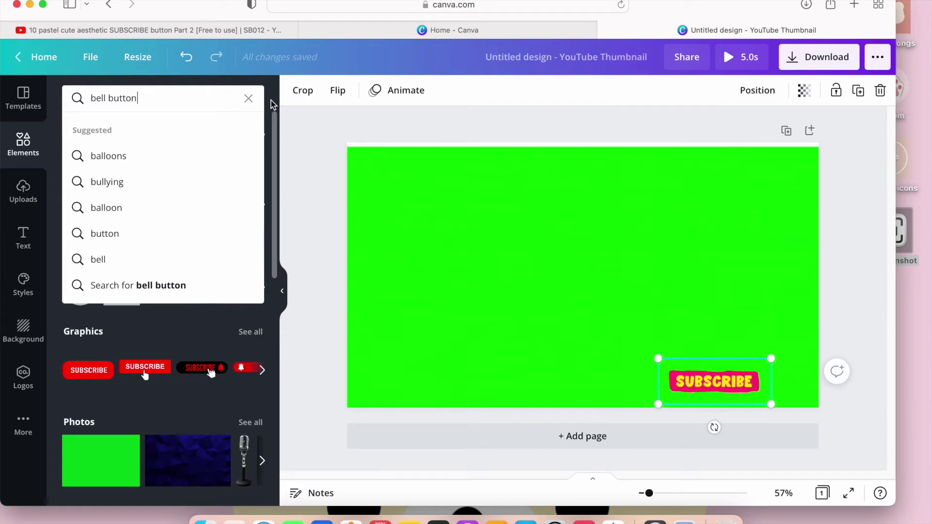
pyautogui.press('Return')
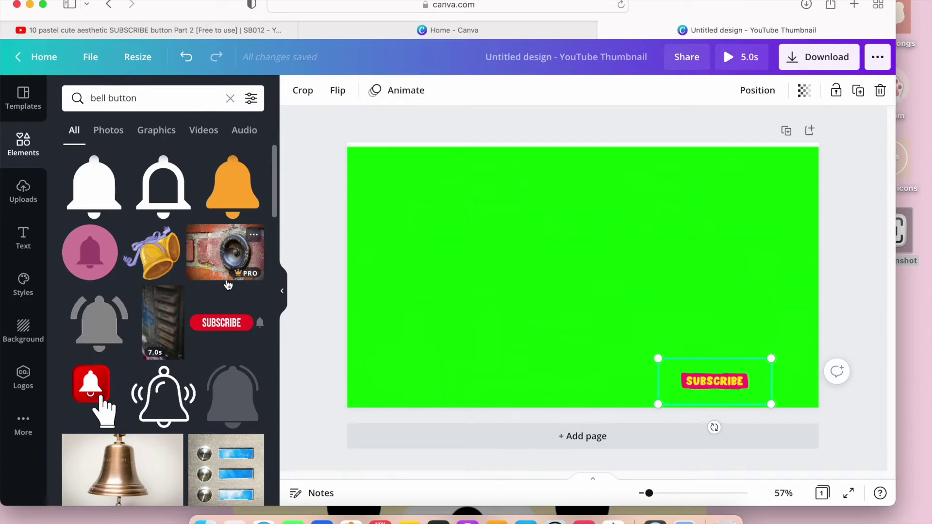
# Try a white bell graphic from the search results on the page, and delete it
pyautogui.scroll(-5, 228, 285)
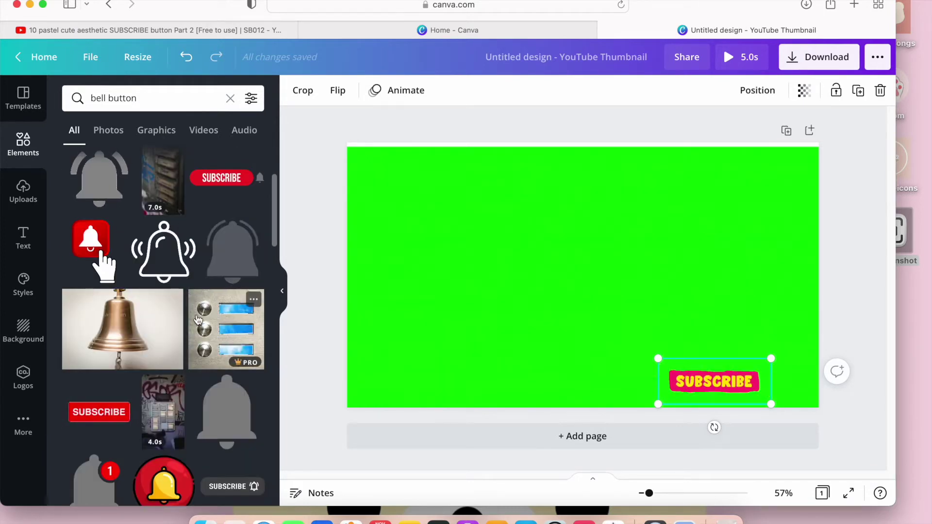
pyautogui.scroll(-8, 197, 324)
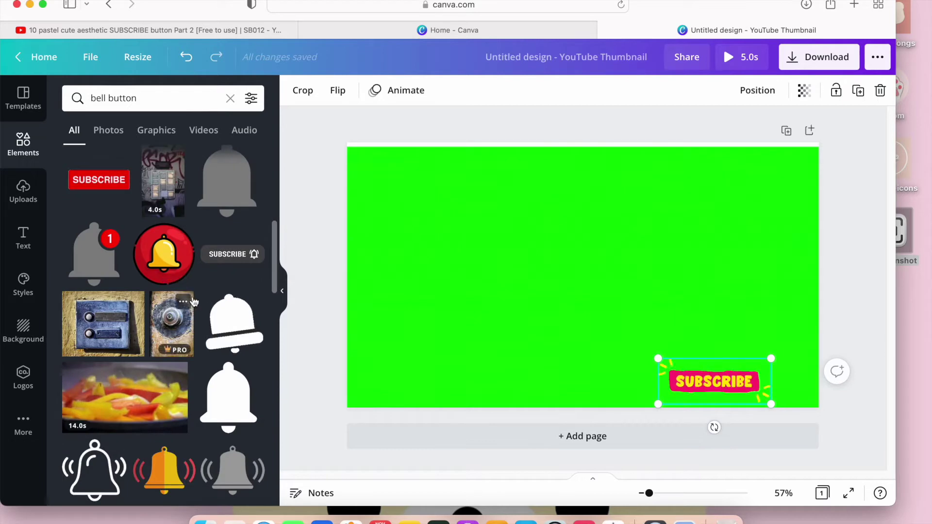
pyautogui.scroll(-3, 193, 303)
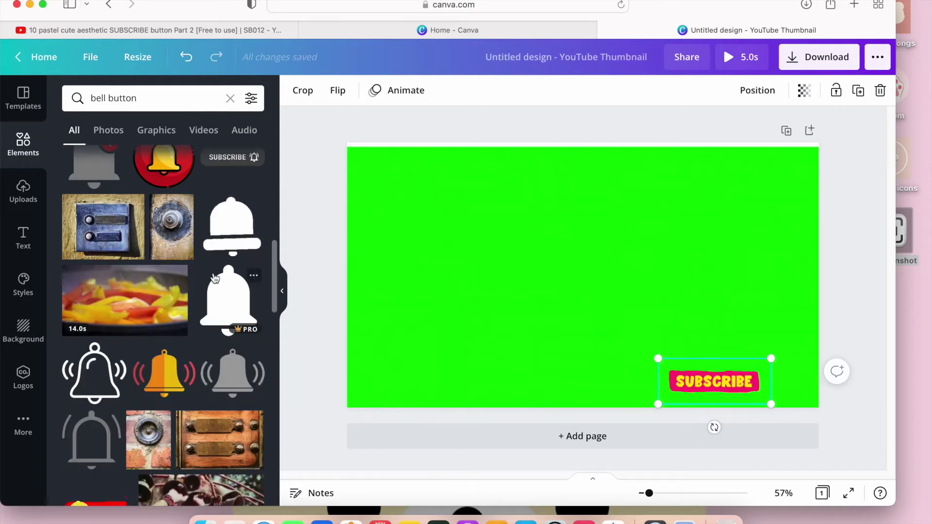
pyautogui.click(212, 284)
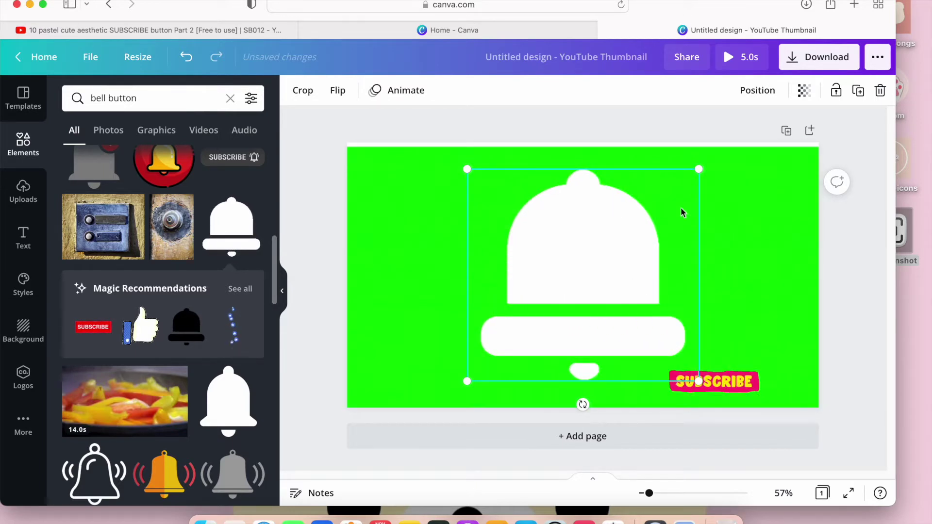
pyautogui.click(880, 90)
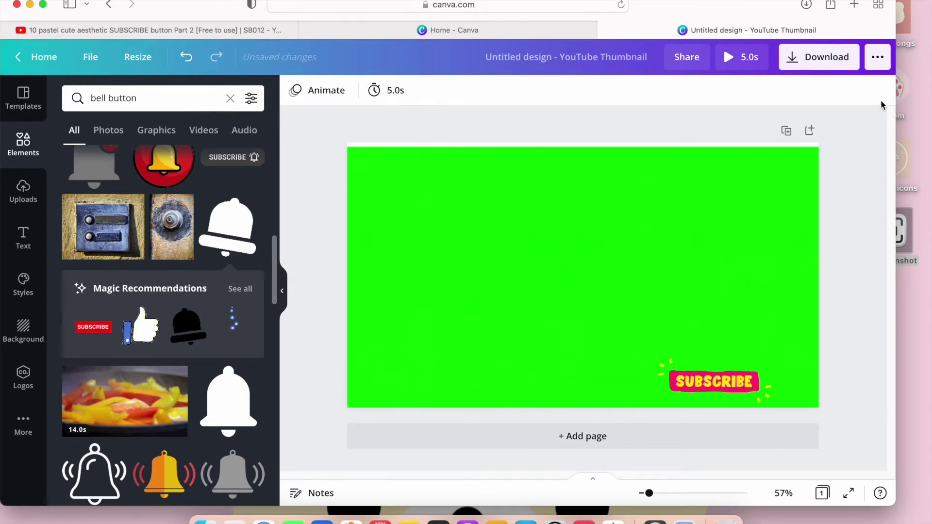
# Find the free animated orange bell among the results and add it to the page
pyautogui.scroll(-4, 114, 331)
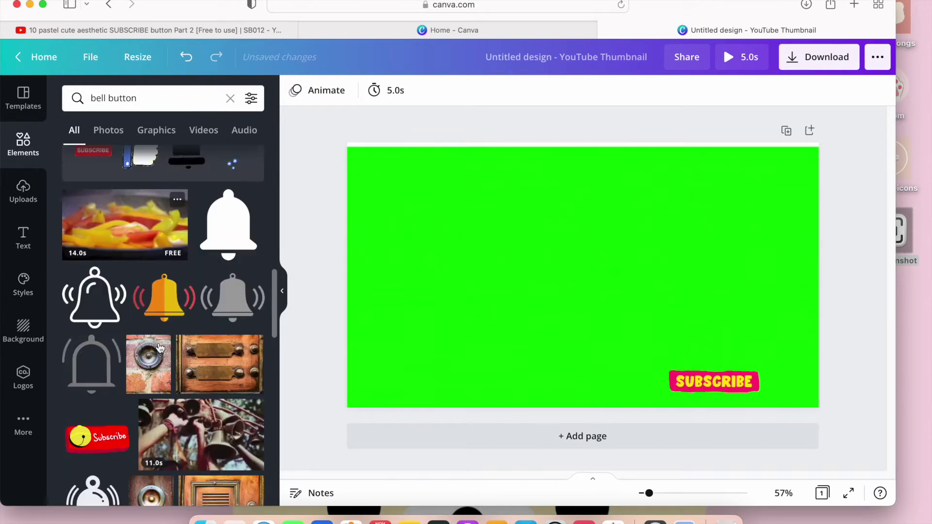
pyautogui.scroll(-10, 168, 348)
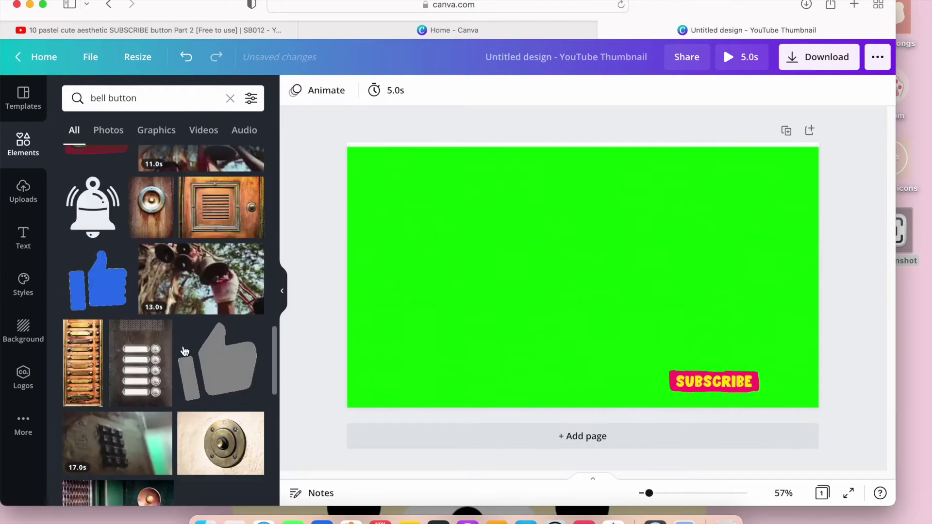
pyautogui.scroll(-4, 184, 359)
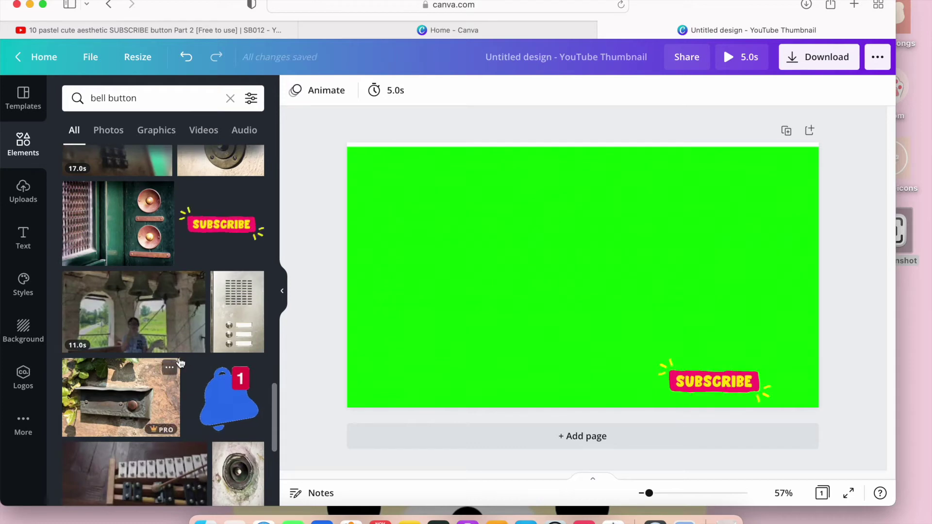
pyautogui.scroll(-6, 165, 373)
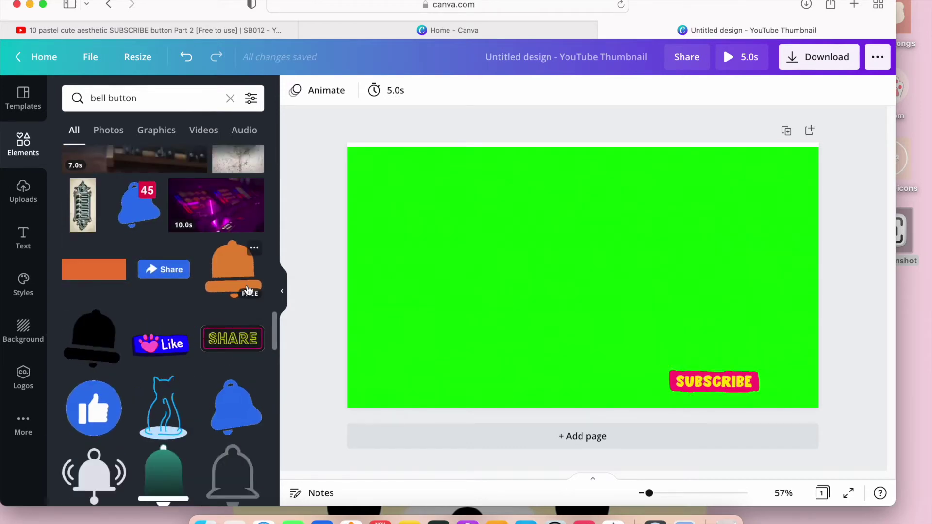
pyautogui.click(234, 270)
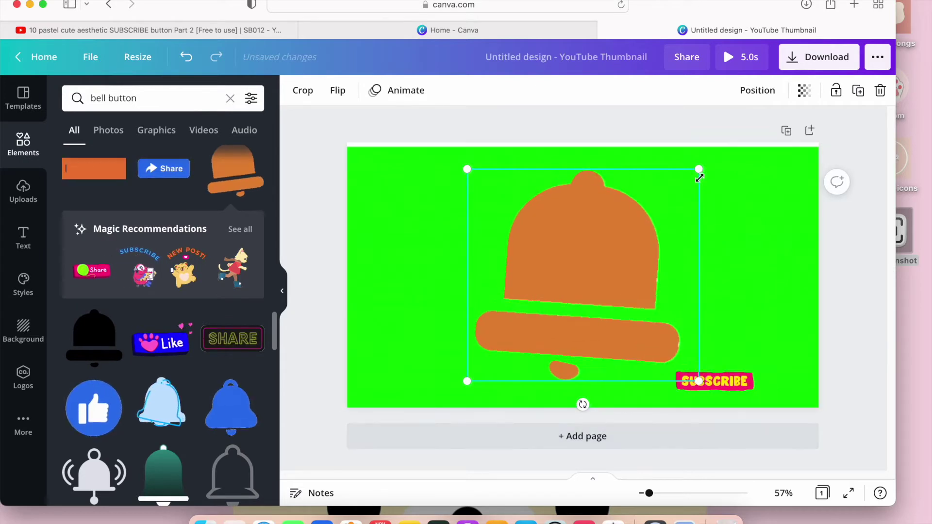
# Shrink the orange bell to about an eighth of its size and place it just right of the SUBSCRIBE sticker
pyautogui.moveTo(690, 175); pyautogui.dragTo(482, 301)
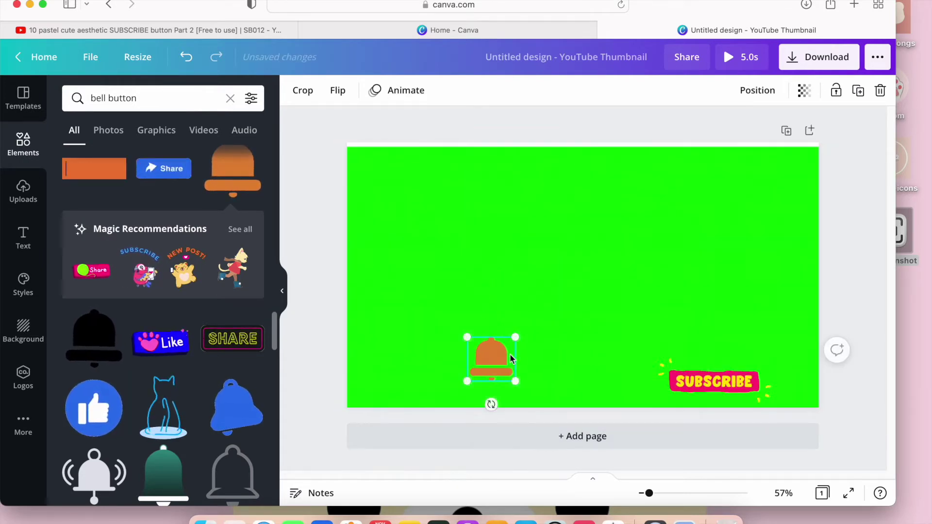
pyautogui.moveTo(514, 380); pyautogui.dragTo(790, 379)
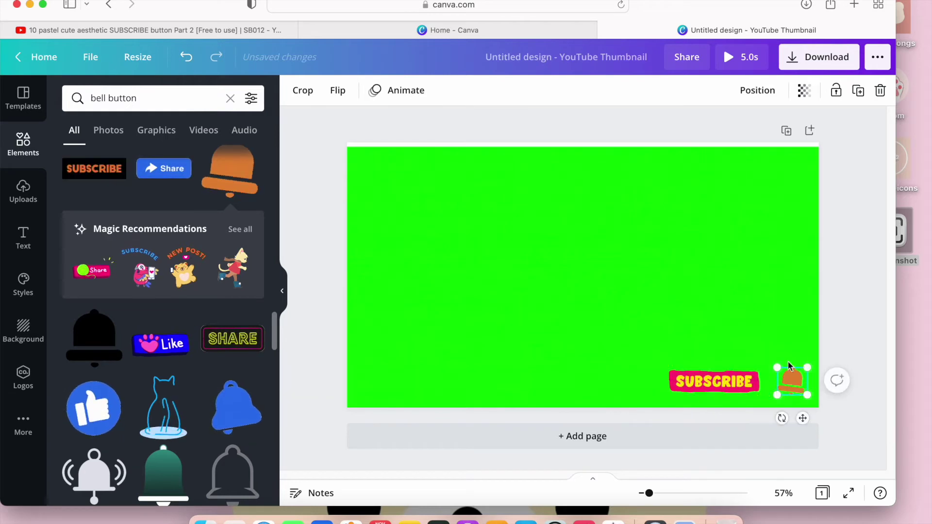
pyautogui.click(706, 384)
pyautogui.moveTo(792, 382); pyautogui.dragTo(787, 383)
pyautogui.click(639, 340)
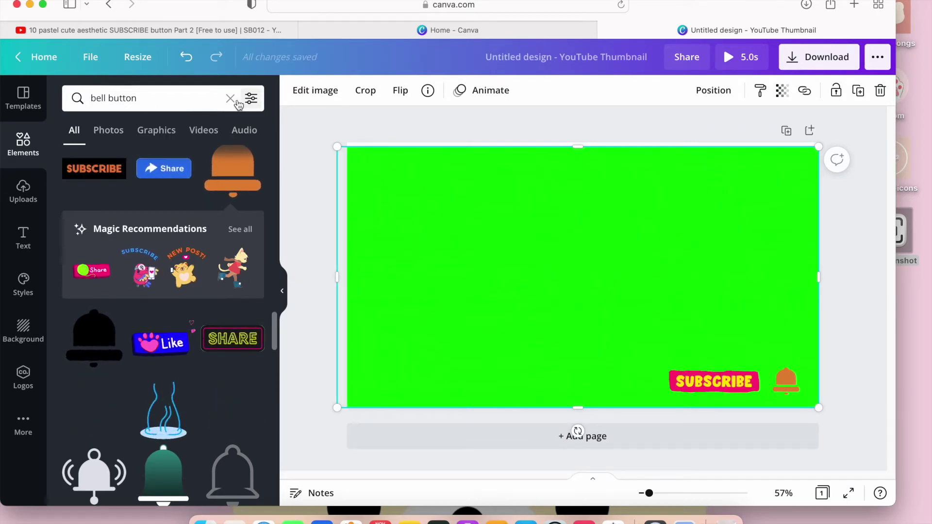
# Replace the bell search with a search for "white rectangle"
pyautogui.click(230, 98)
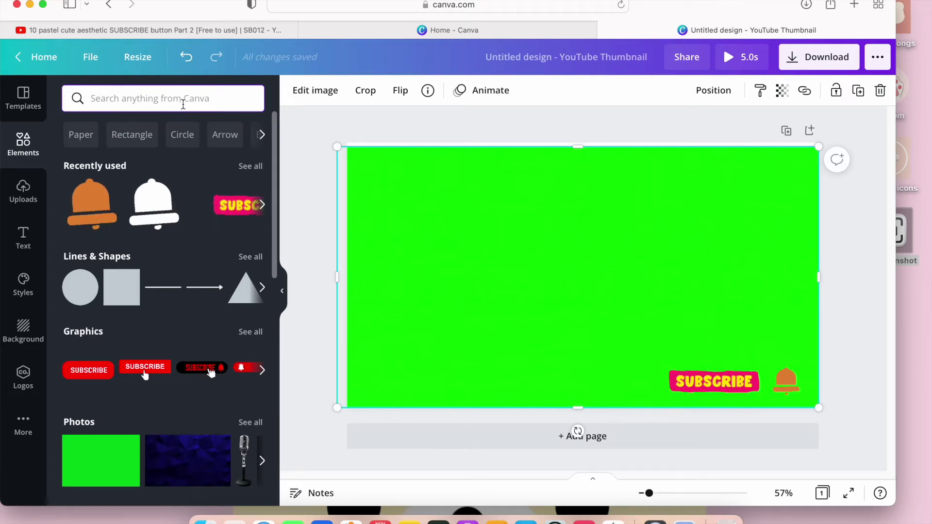
pyautogui.click(183, 105)
pyautogui.write('recta')
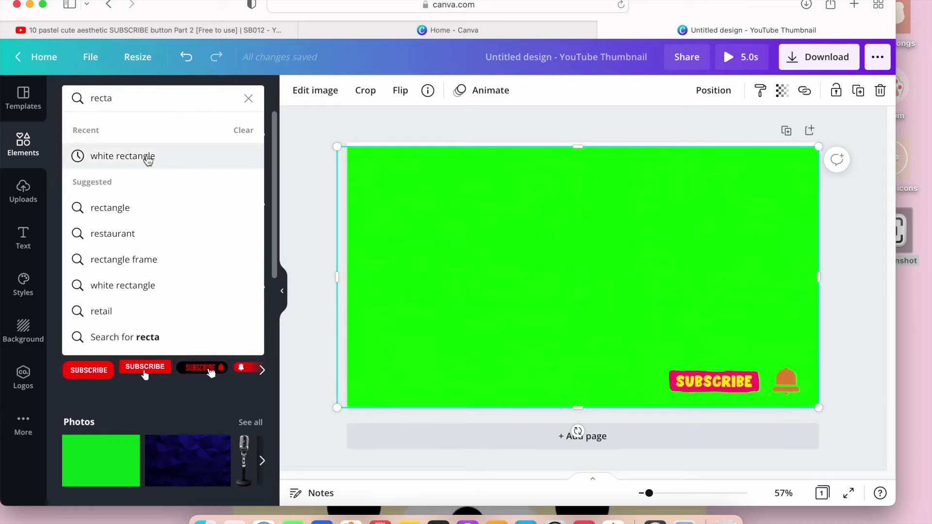
pyautogui.click(148, 157)
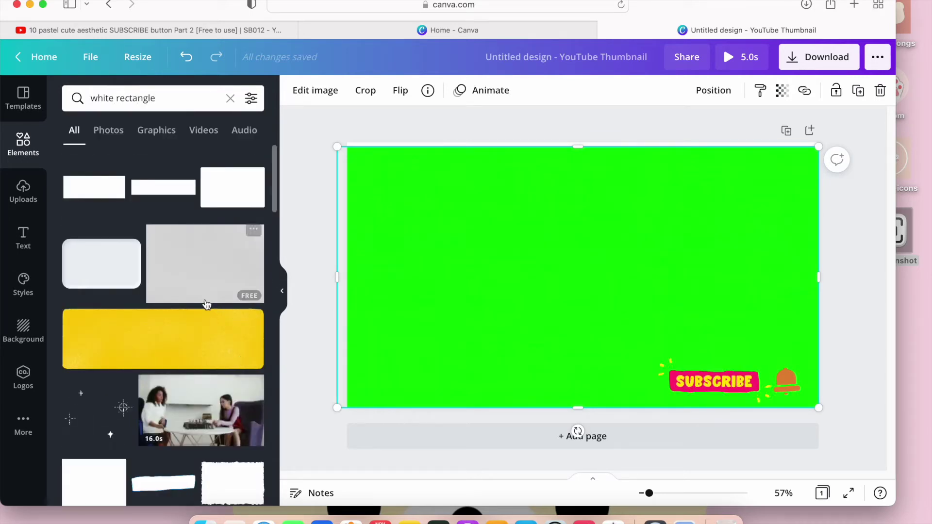
# Find the free white pill-shaped rectangle with fully rounded ends and add it to the page
pyautogui.scroll(-6, 214, 307)
pyautogui.scroll(-4, 208, 306)
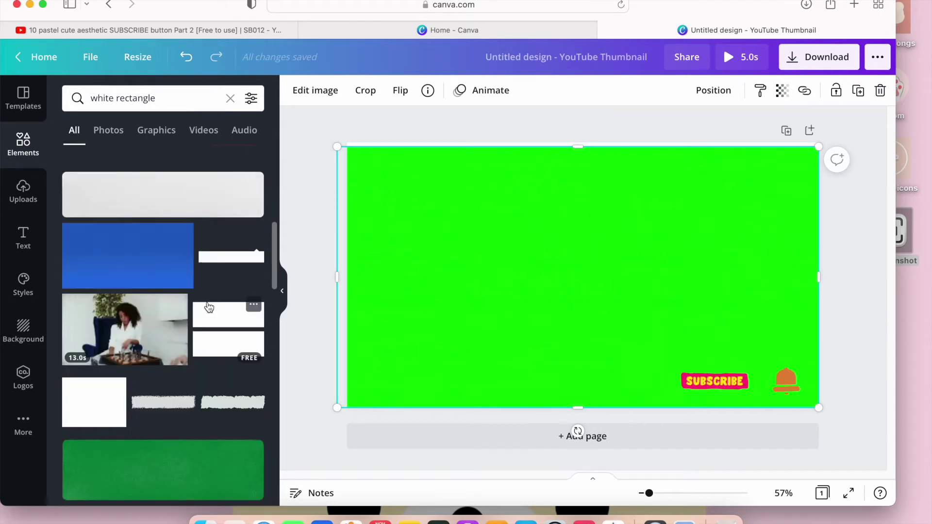
pyautogui.scroll(-8, 207, 310)
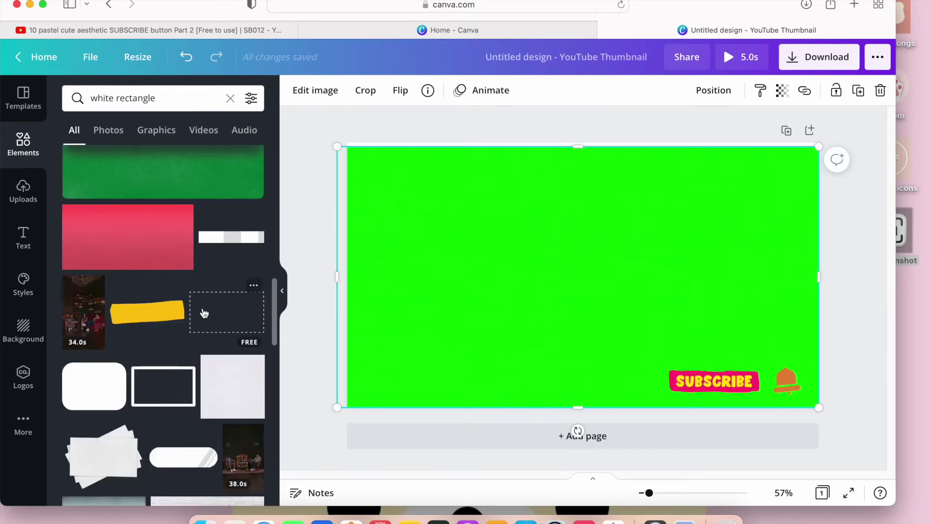
pyautogui.scroll(-1, 201, 318)
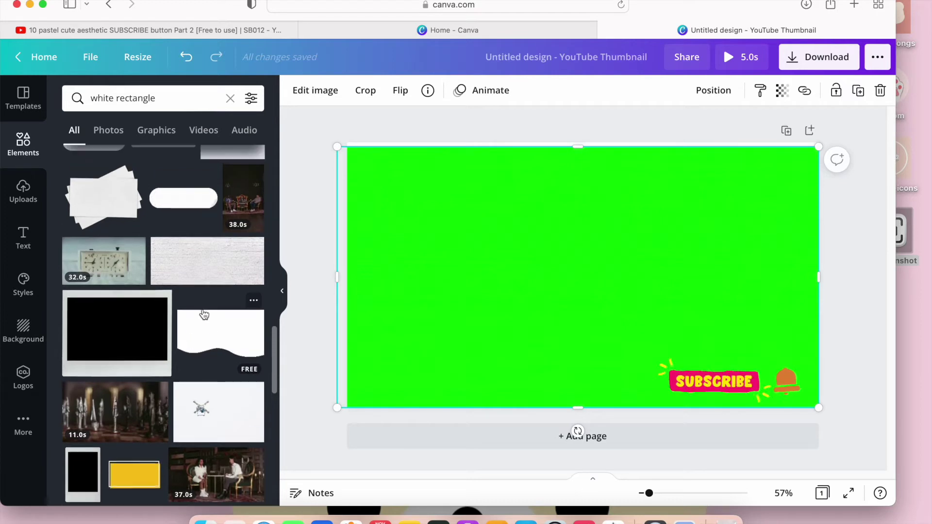
pyautogui.scroll(-6, 204, 315)
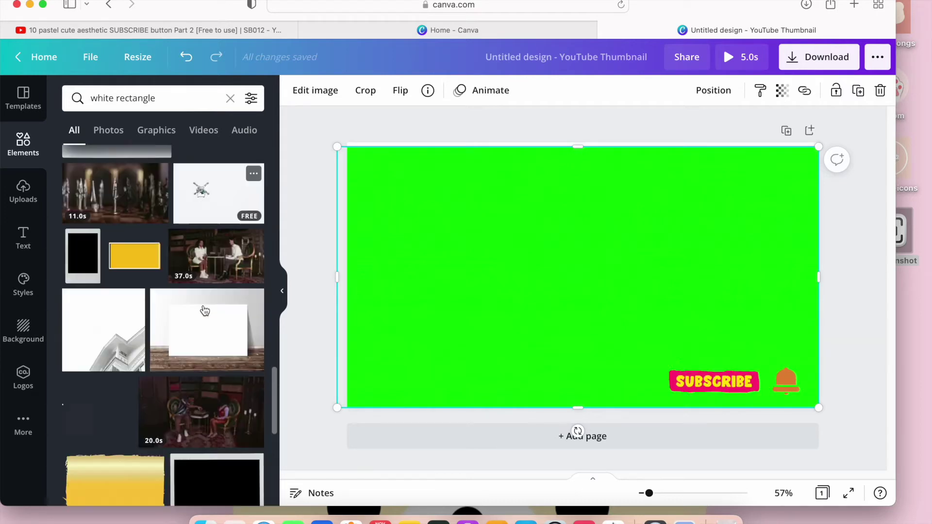
pyautogui.scroll(7, 204, 311)
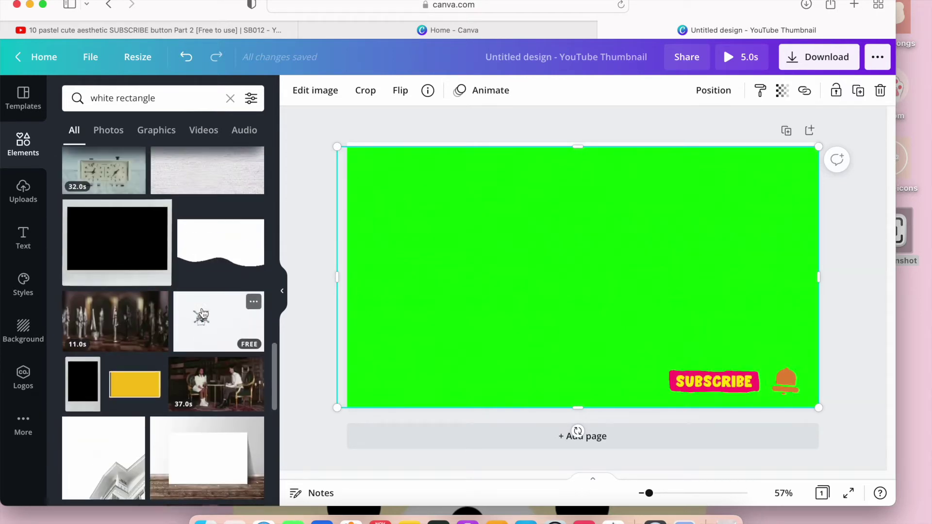
pyautogui.scroll(3, 203, 312)
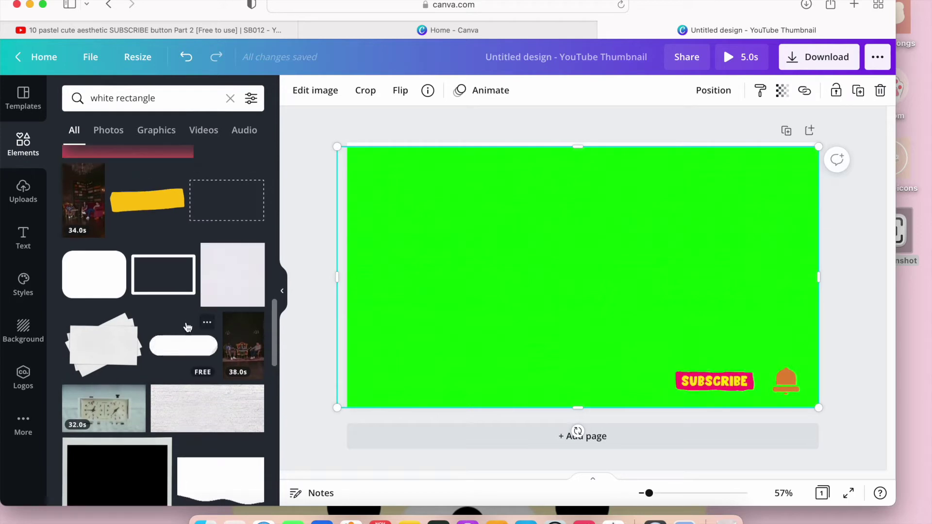
pyautogui.scroll(4, 203, 323)
pyautogui.scroll(-3, 198, 318)
pyautogui.scroll(1, 171, 339)
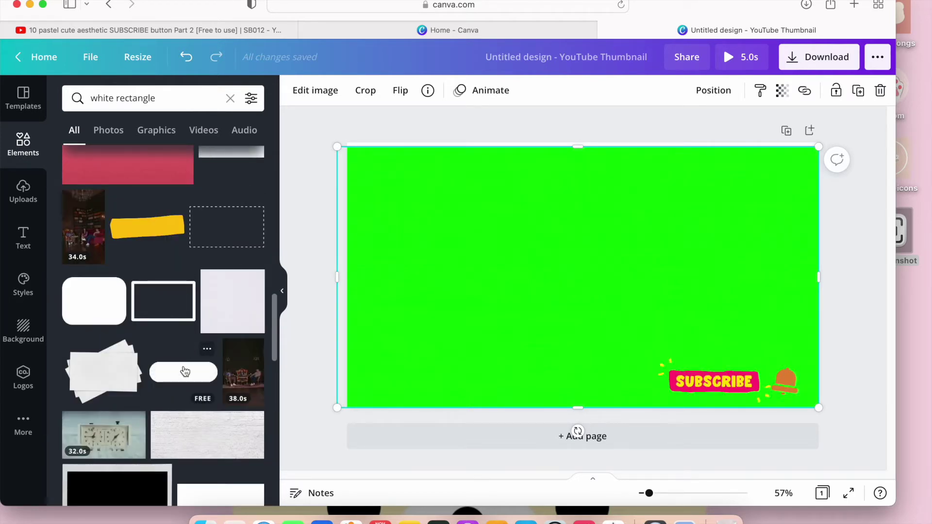
pyautogui.click(199, 377)
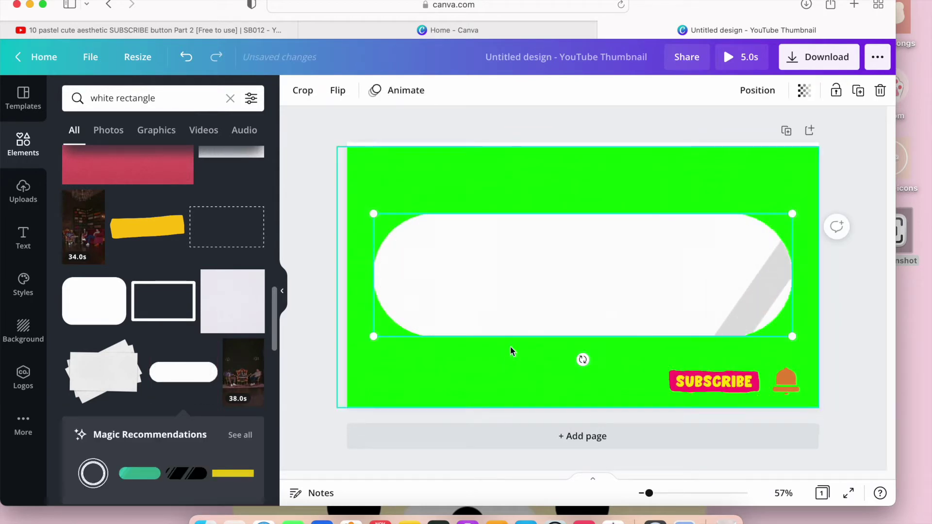
# Shrink the white pill shape over the SUBSCRIBE sticker and bell, and send it backward behind both
pyautogui.moveTo(373, 214); pyautogui.dragTo(663, 299)
pyautogui.moveTo(717, 323); pyautogui.dragTo(718, 375)
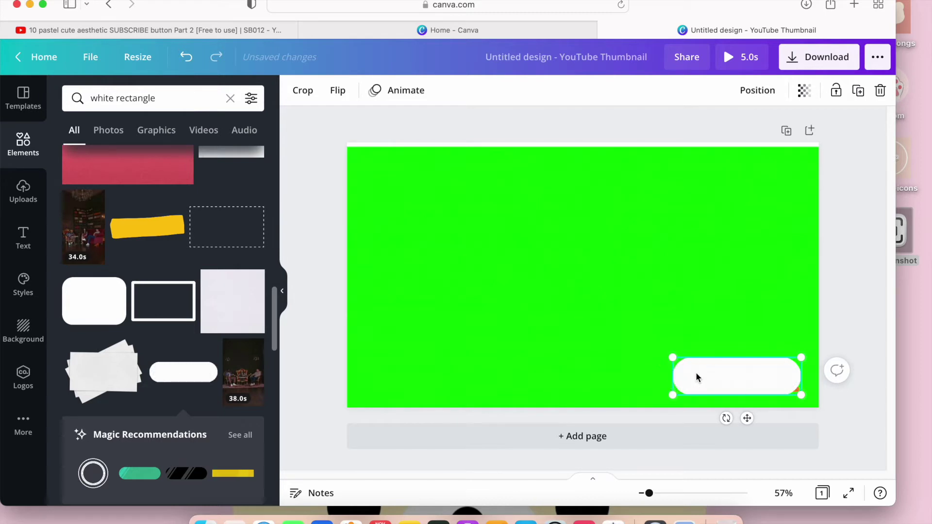
pyautogui.rightClick(700, 382)
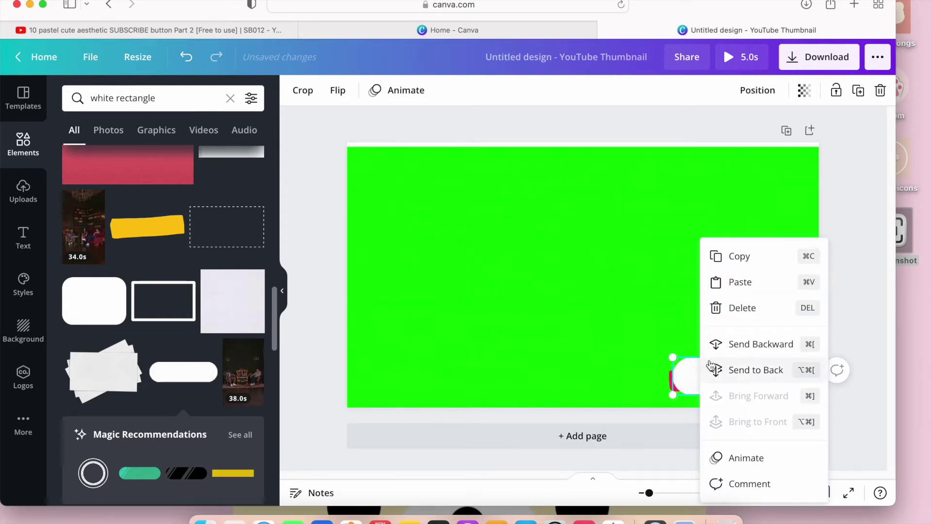
pyautogui.click(748, 346)
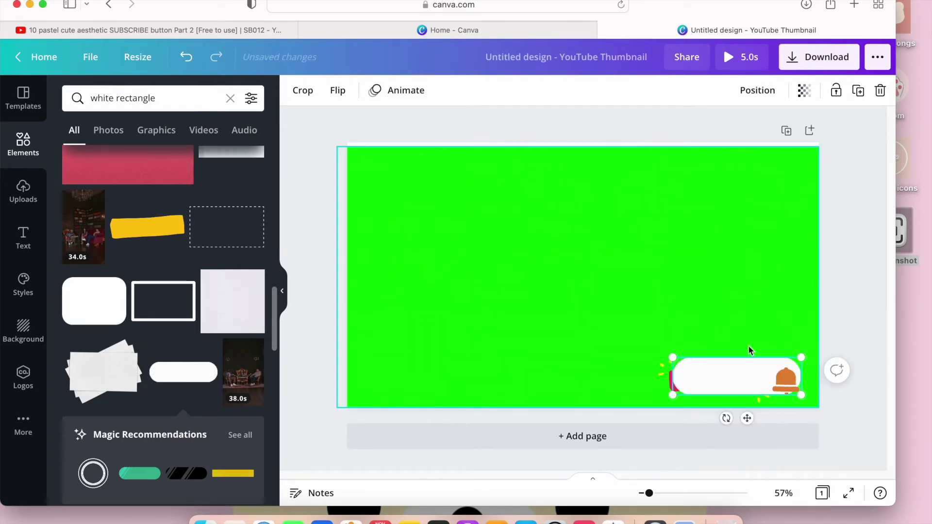
pyautogui.rightClick(732, 385)
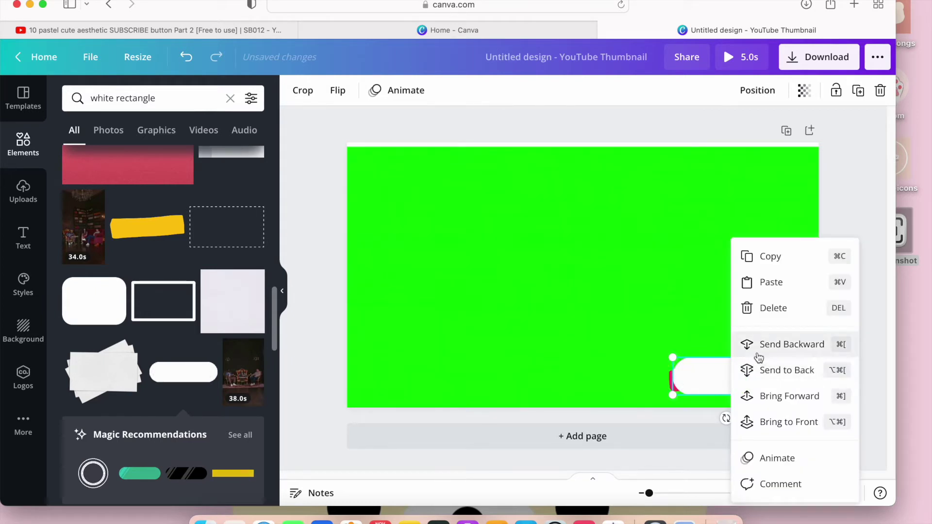
pyautogui.click(745, 370)
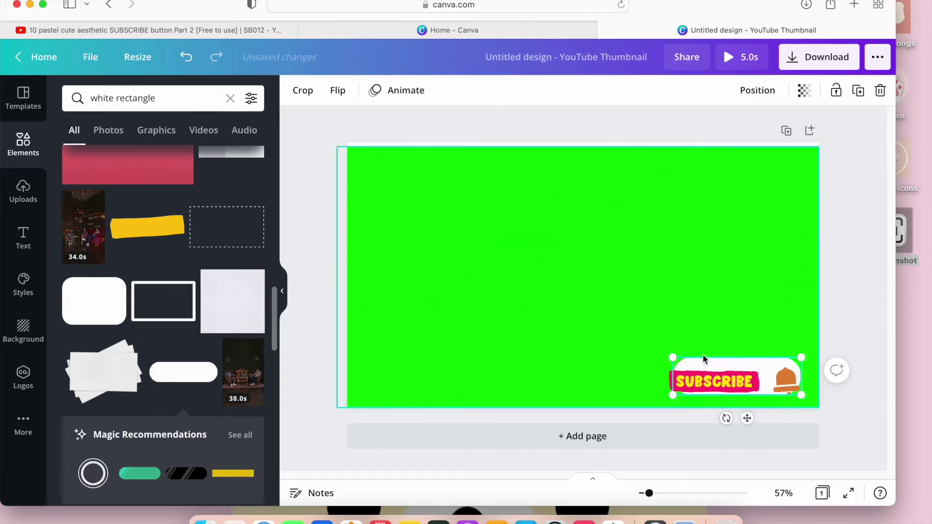
# Shrink the SUBSCRIBE sticker and the orange bell and position them side by side inside the white pill
pyautogui.click(703, 382)
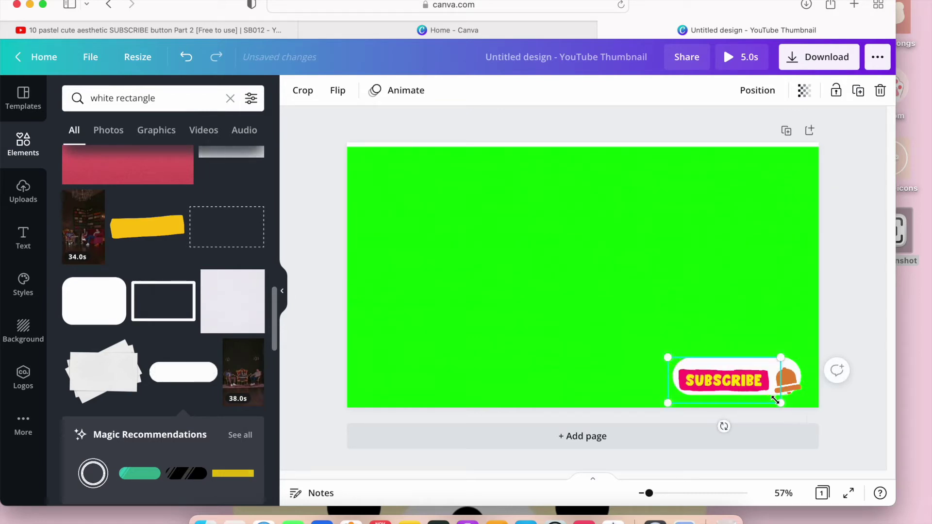
pyautogui.moveTo(780, 402); pyautogui.dragTo(770, 399)
pyautogui.click(782, 387)
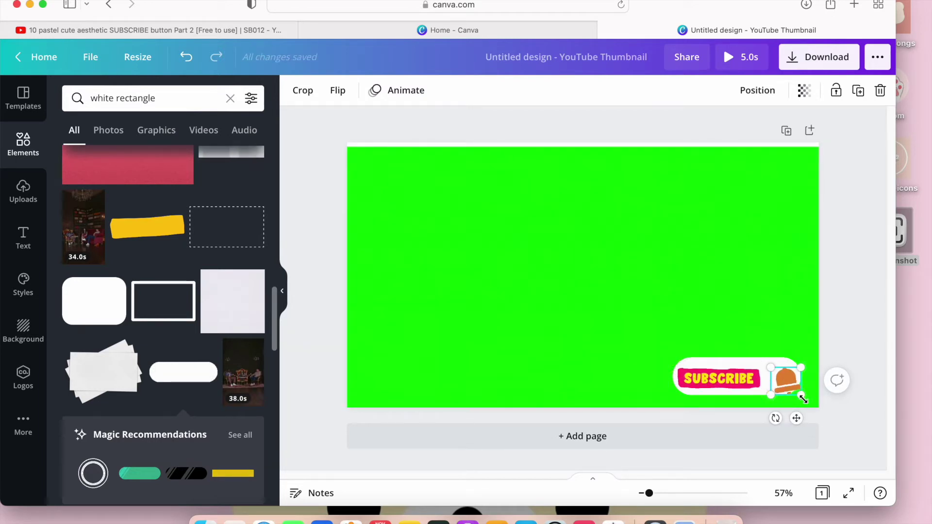
pyautogui.moveTo(803, 401); pyautogui.dragTo(792, 394)
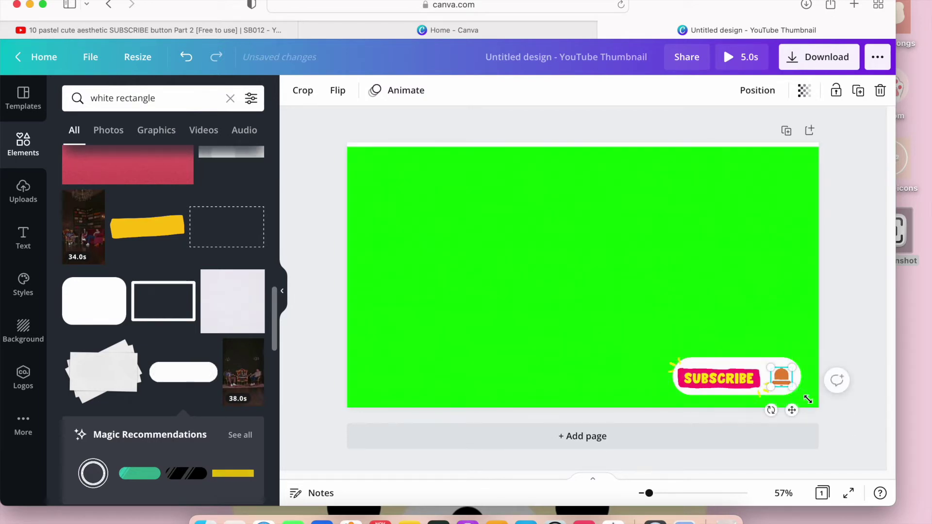
pyautogui.click(634, 318)
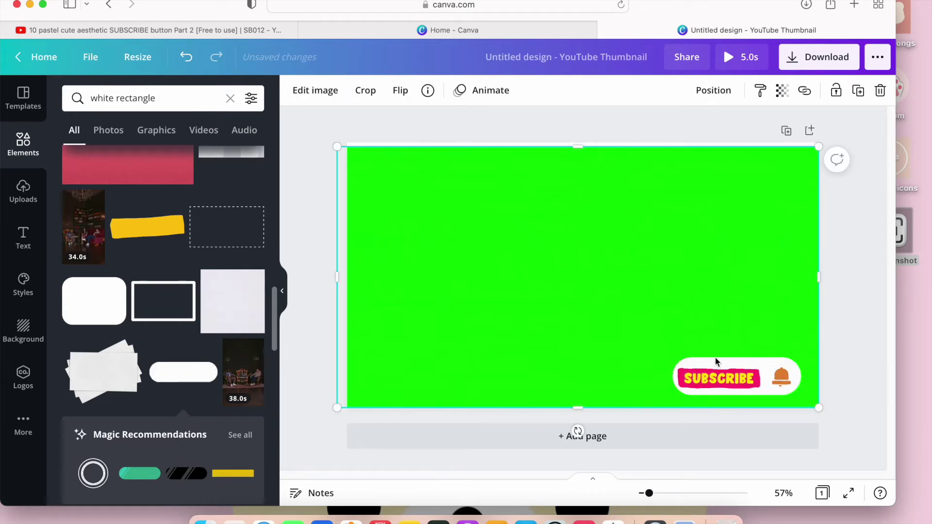
pyautogui.moveTo(727, 377); pyautogui.dragTo(726, 375)
pyautogui.click(630, 342)
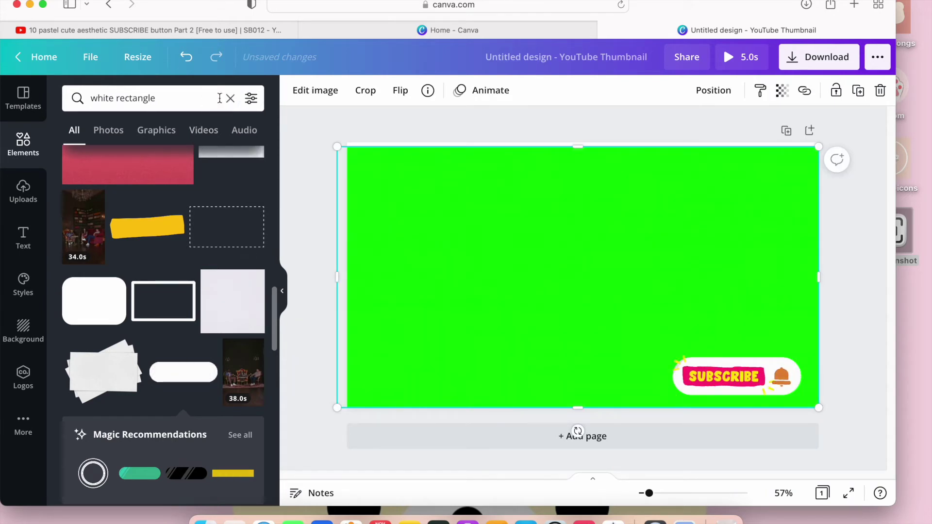
# Replace the white rectangle search with a search for "pointing down"
pyautogui.click(226, 100)
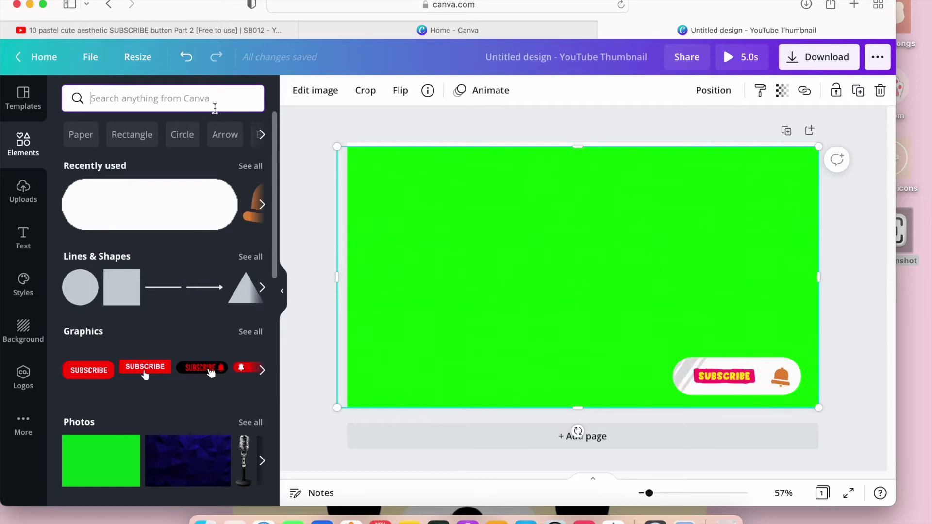
pyautogui.write('point')
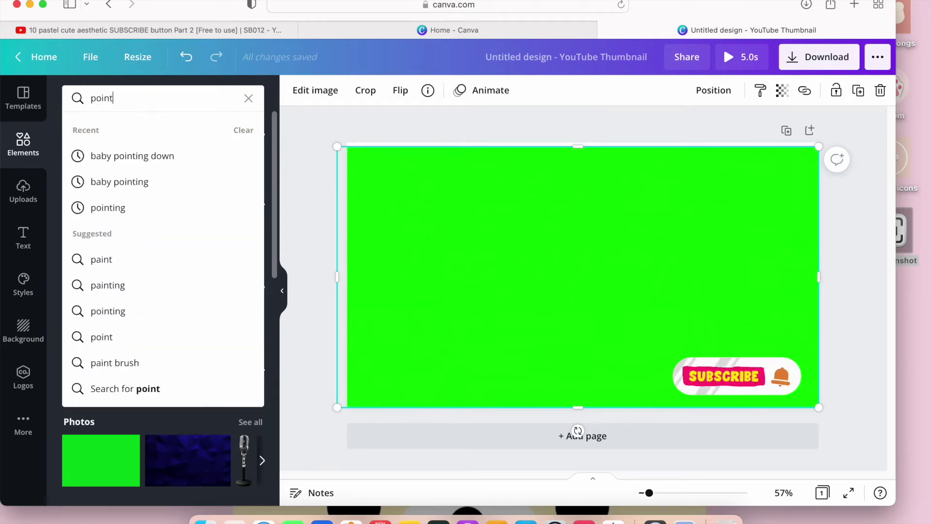
pyautogui.write('ing')
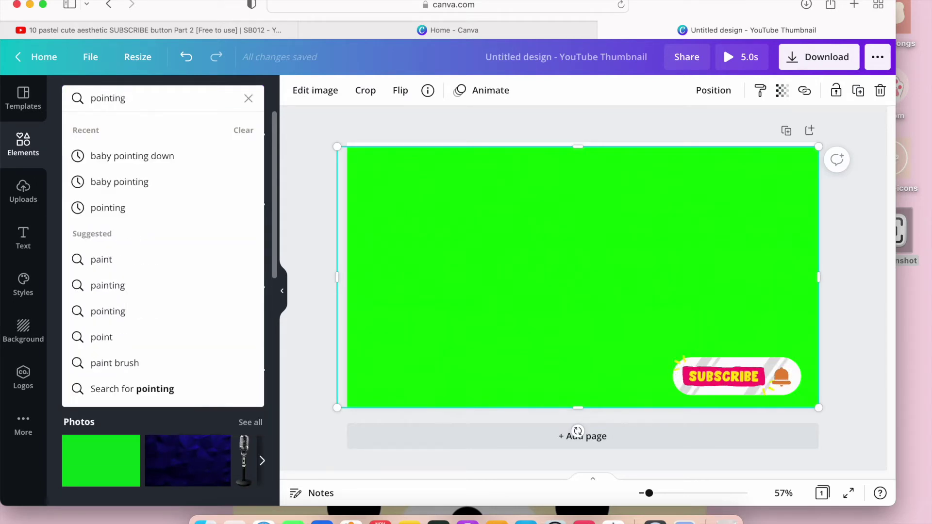
pyautogui.write(' d')
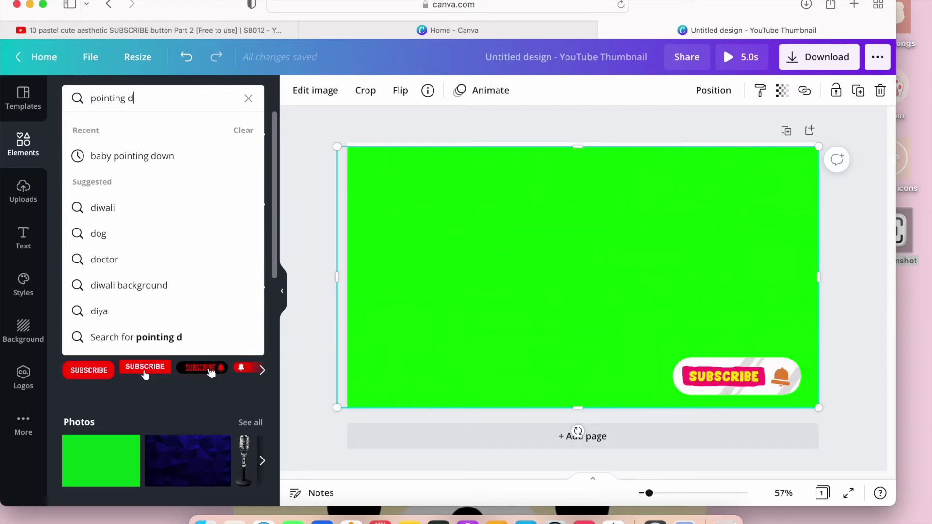
pyautogui.write('own')
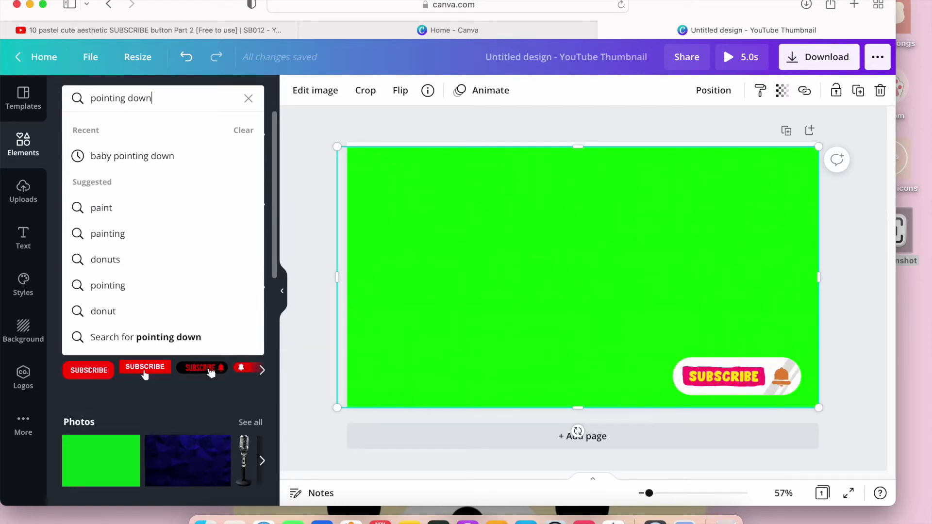
pyautogui.press('Return')
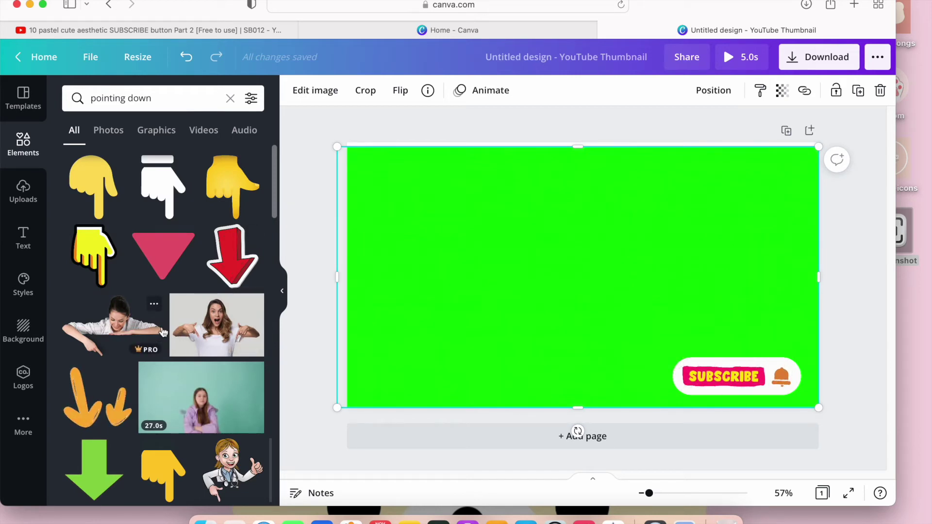
# Browse the pointing-down results and add the cut-out photo of the dark-haired woman leaning over and pointing down
pyautogui.scroll(-3, 175, 347)
pyautogui.scroll(1, 180, 338)
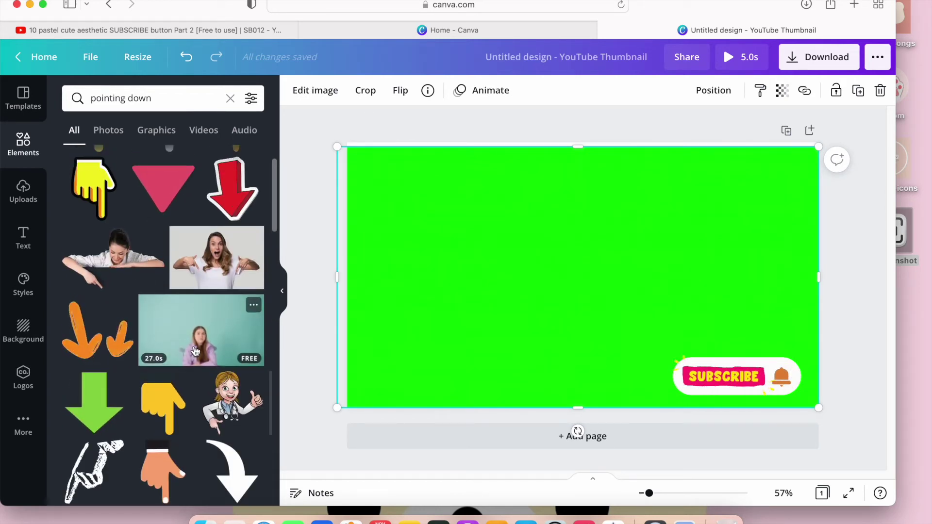
pyautogui.scroll(-3, 195, 350)
pyautogui.scroll(1, 206, 343)
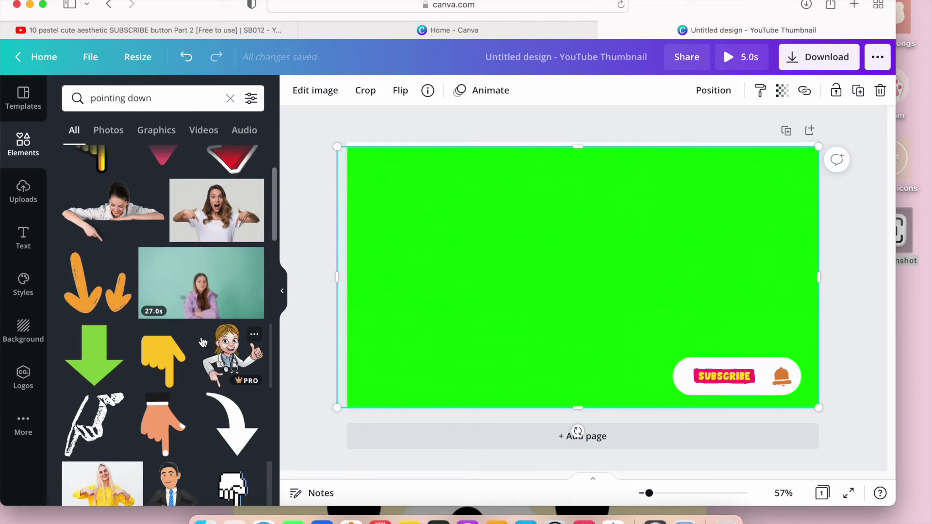
pyautogui.scroll(2, 204, 342)
pyautogui.click(104, 280)
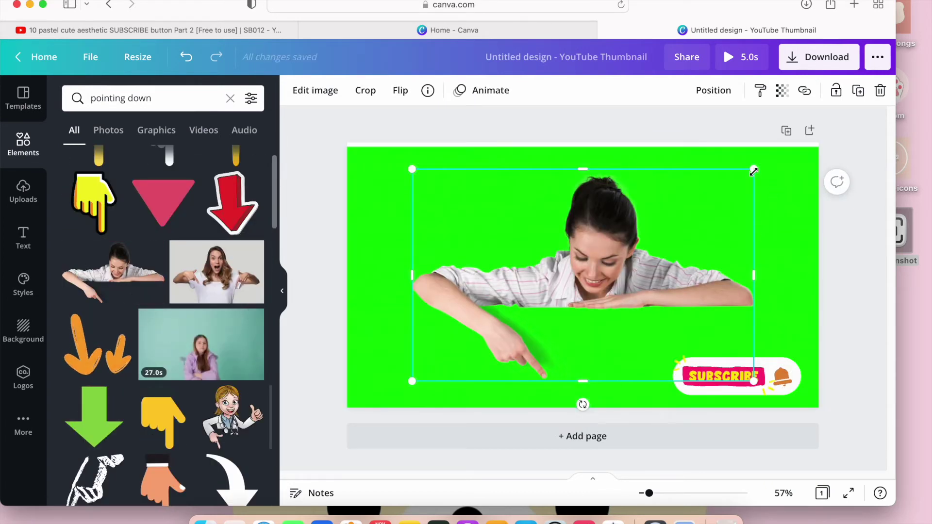
# Shrink the woman photo to under a third of its size and rest it on the white pill's upper edge, pointing at SUBSCRIBE
pyautogui.moveTo(753, 170); pyautogui.dragTo(549, 283)
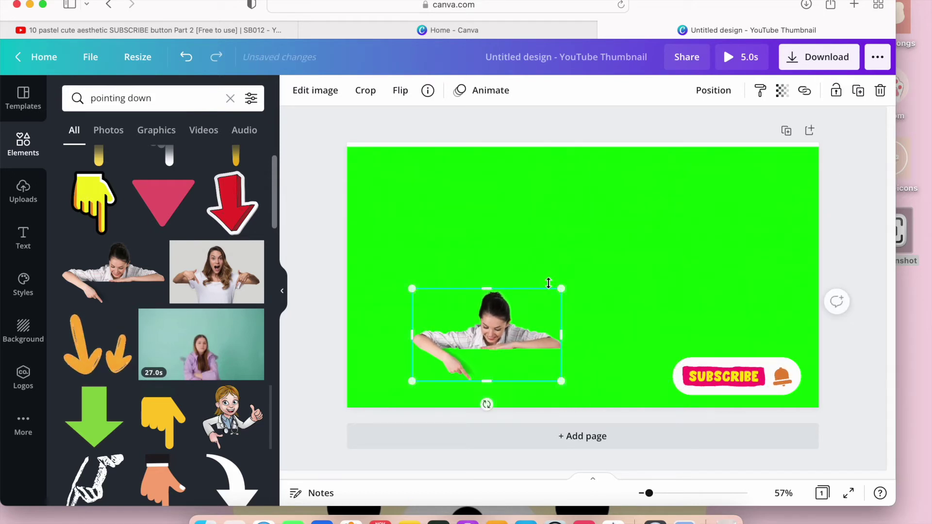
pyautogui.moveTo(477, 336); pyautogui.dragTo(712, 333)
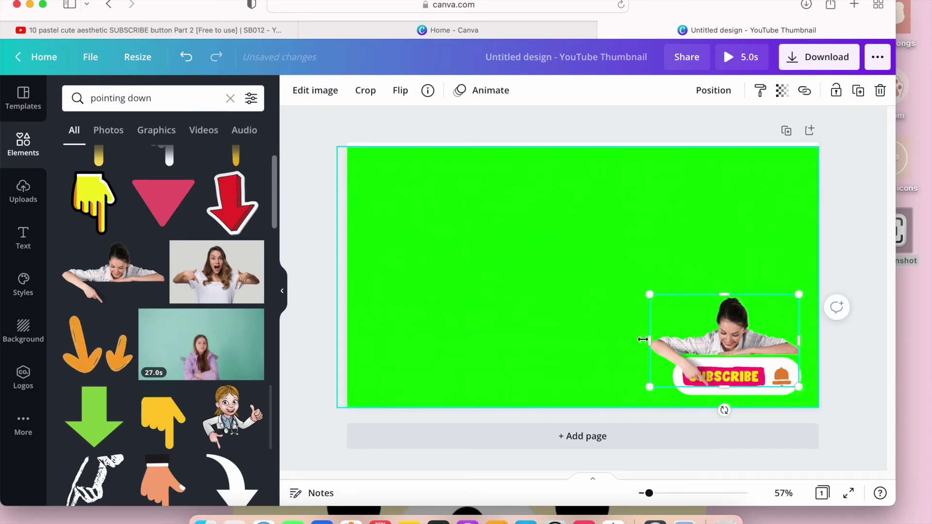
pyautogui.moveTo(650, 295); pyautogui.dragTo(672, 311)
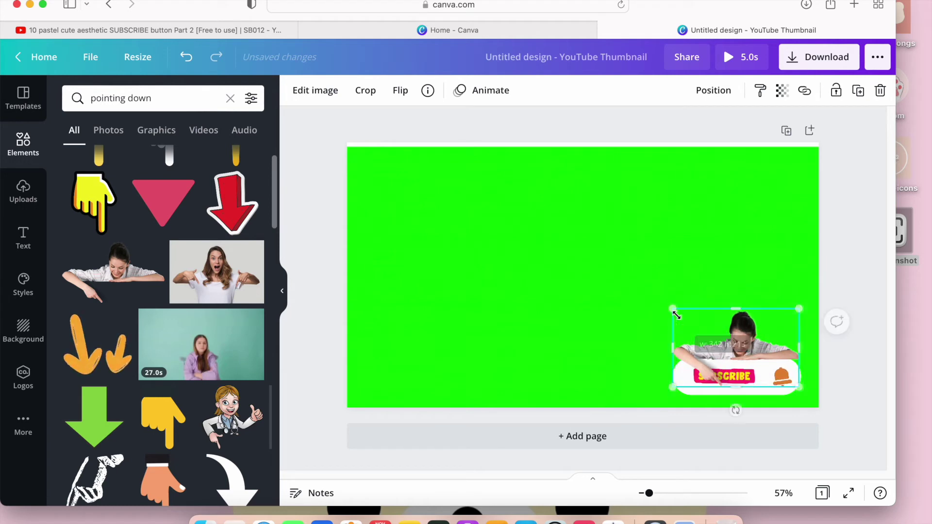
pyautogui.moveTo(739, 340)
pyautogui.mouseDown()
pyautogui.moveTo(765, 337)
pyautogui.moveTo(706, 332)
pyautogui.moveTo(737, 335)
pyautogui.mouseUp()
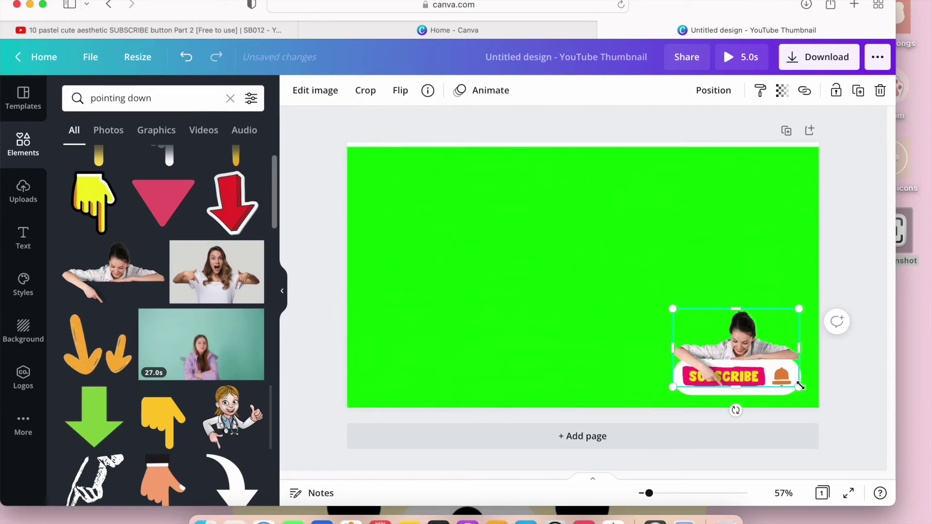
pyautogui.moveTo(676, 309); pyautogui.dragTo(701, 326)
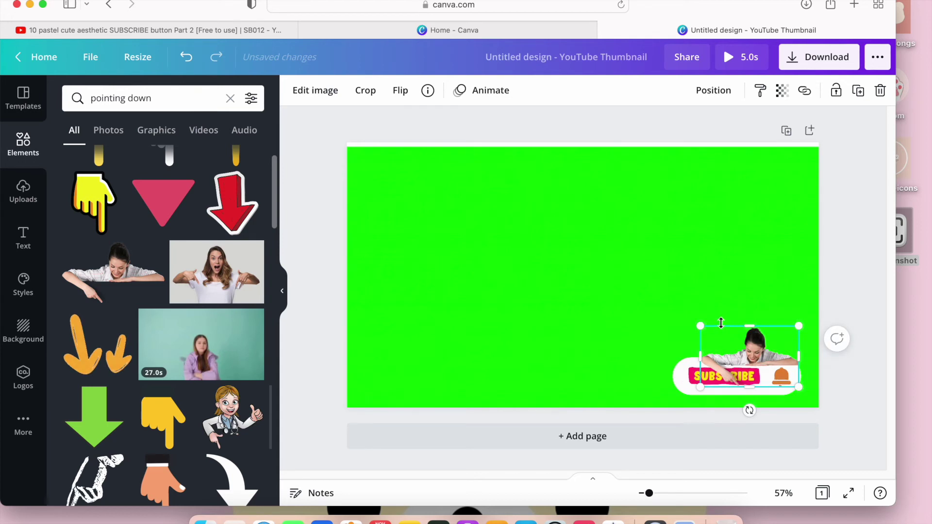
pyautogui.moveTo(749, 353)
pyautogui.mouseDown()
pyautogui.moveTo(760, 339)
pyautogui.moveTo(738, 343)
pyautogui.mouseUp()
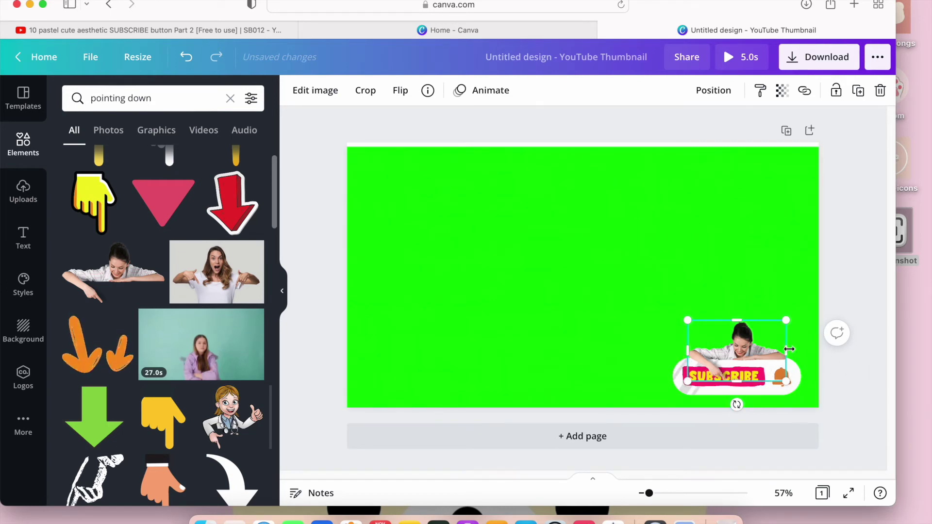
pyautogui.click(758, 344)
pyautogui.moveTo(760, 346); pyautogui.dragTo(766, 346)
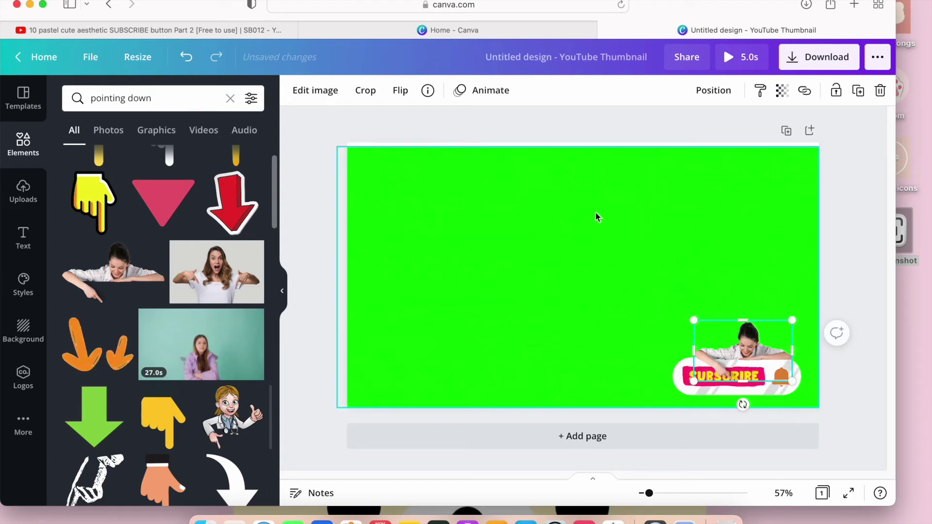
# Apply the Breathe photo animation to the pointing woman and deselect her
pyautogui.click(489, 92)
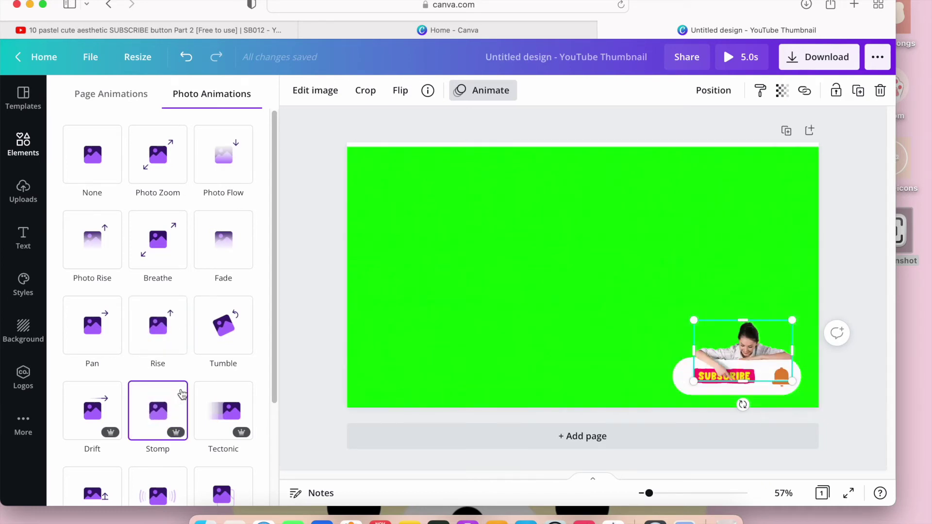
pyautogui.click(159, 237)
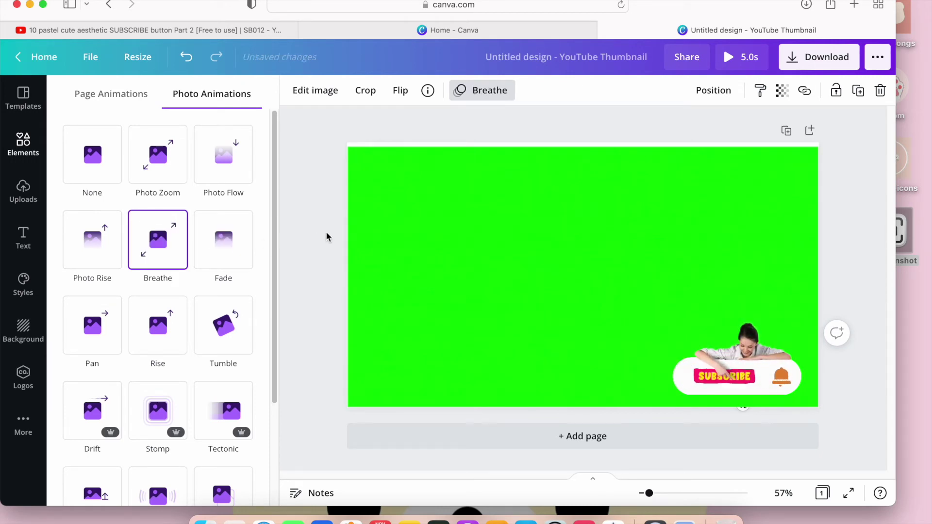
pyautogui.click(373, 244)
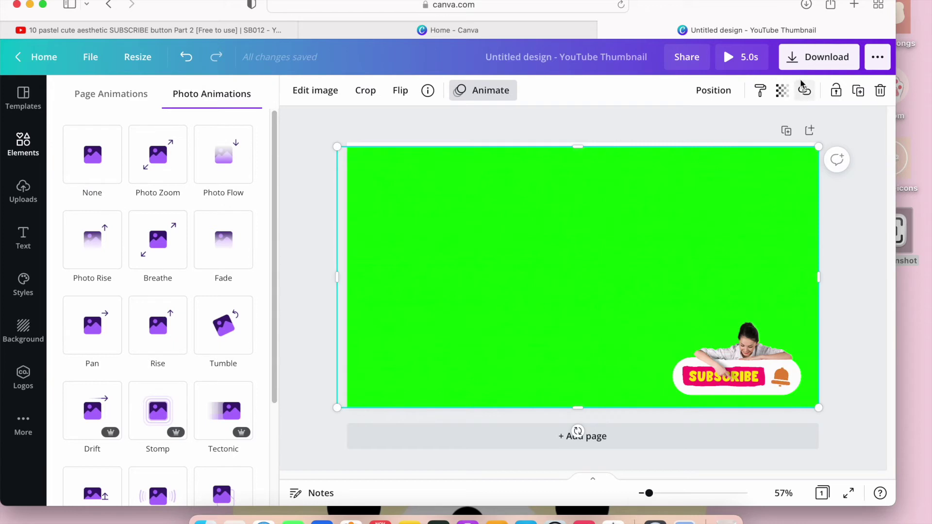
# Download the design as an MP4 video, play the exported file and close the player
pyautogui.click(807, 59)
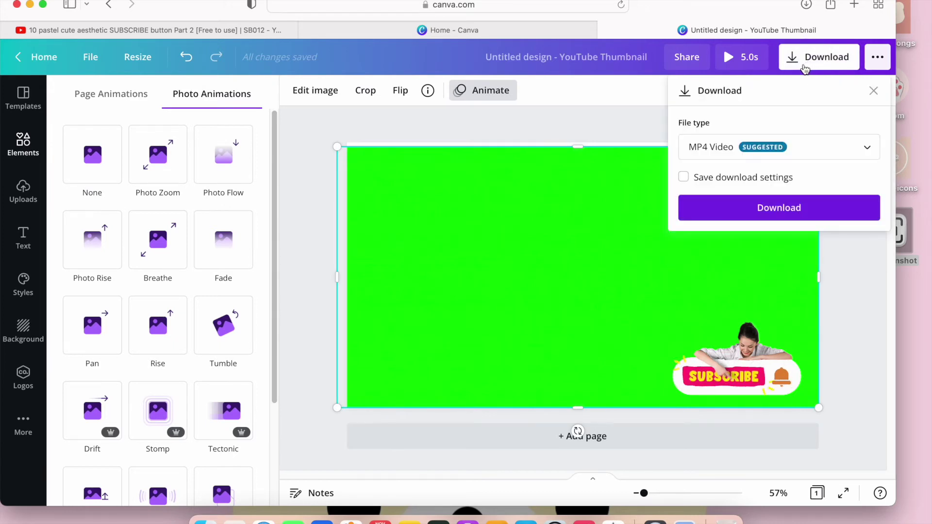
pyautogui.click(758, 216)
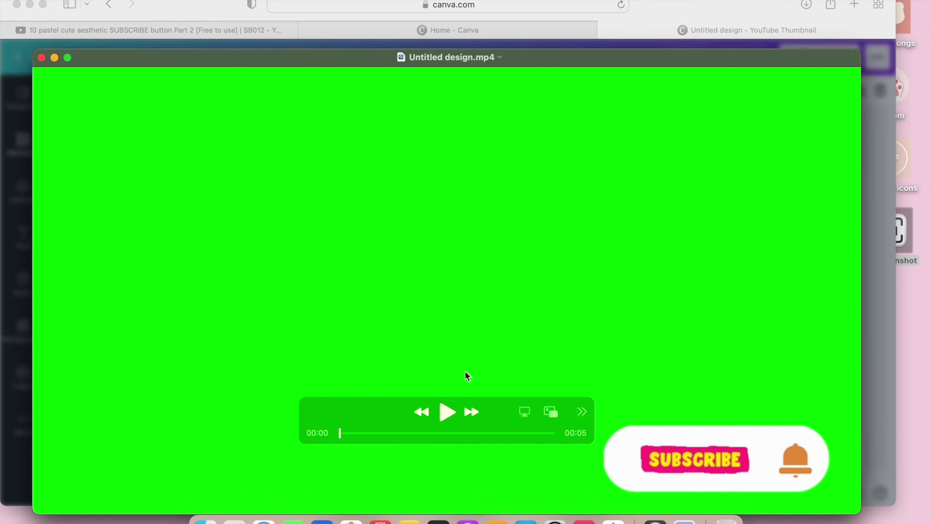
pyautogui.click(447, 414)
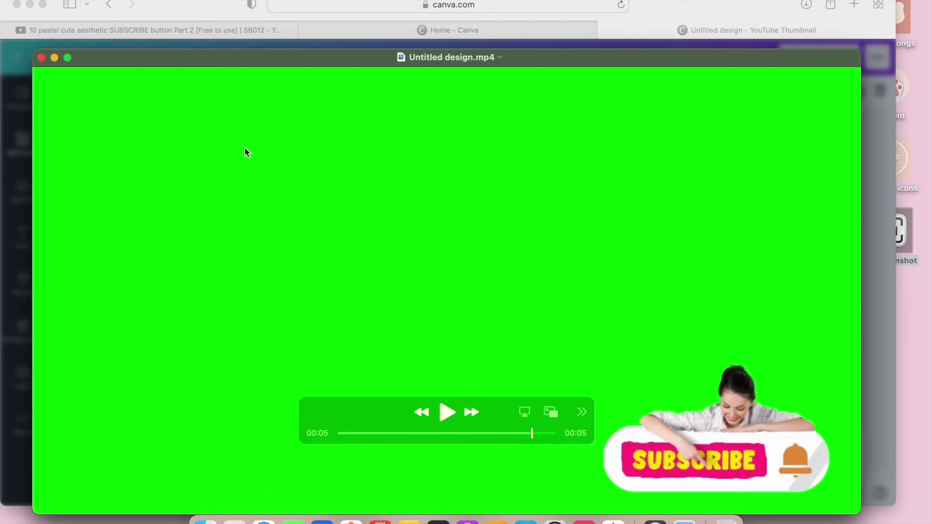
pyautogui.click(42, 59)
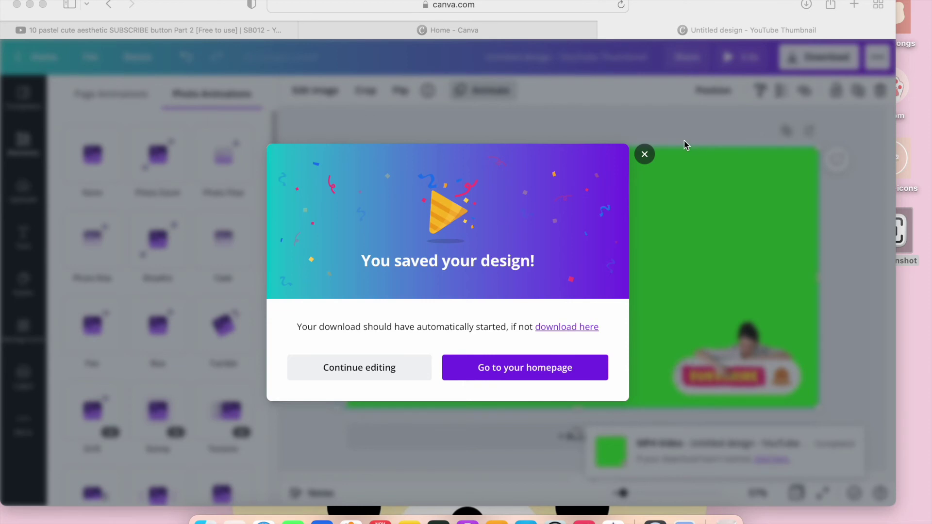
# Dismiss the saved-design message and close both Canva browser tabs
pyautogui.click(653, 162)
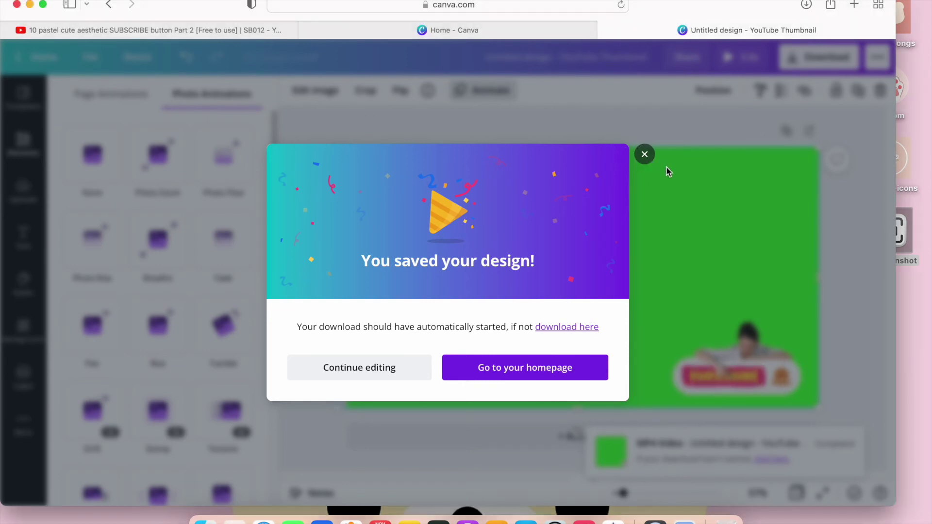
pyautogui.click(643, 157)
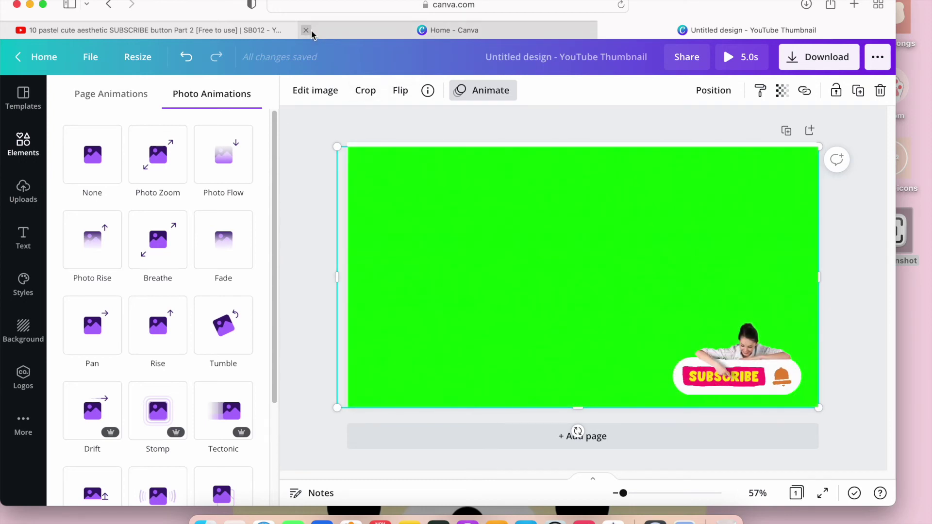
pyautogui.click(306, 30)
pyautogui.click(306, 29)
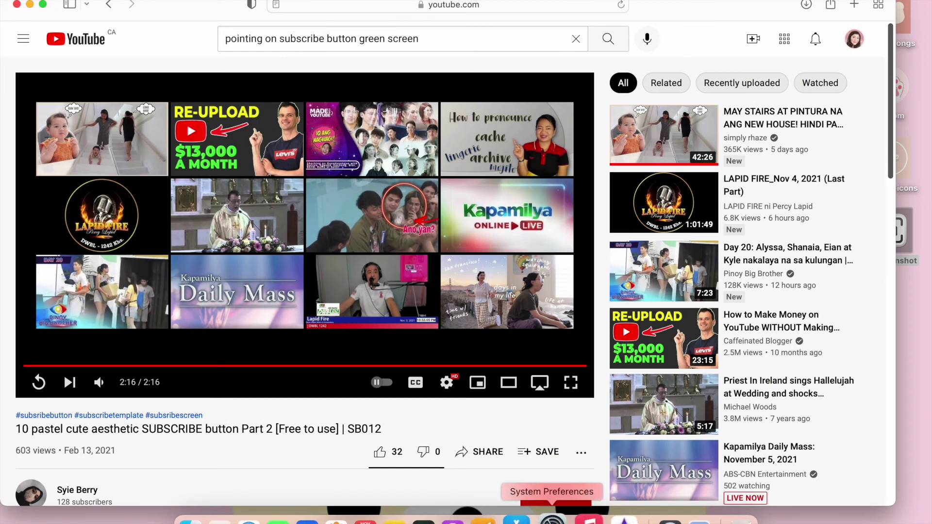
# Switch to iMovie and delete all four existing clips from the My Movie 1 timeline
pyautogui.click(616, 519)
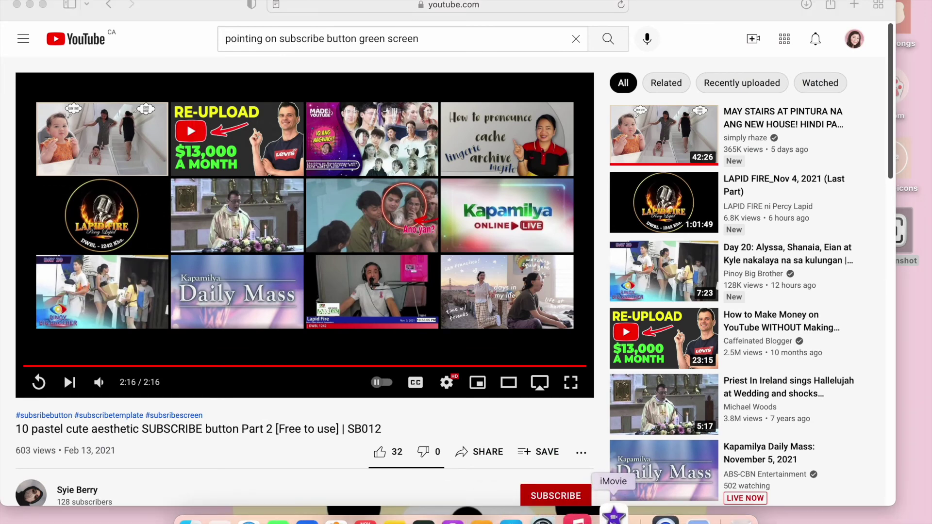
pyautogui.click(620, 520)
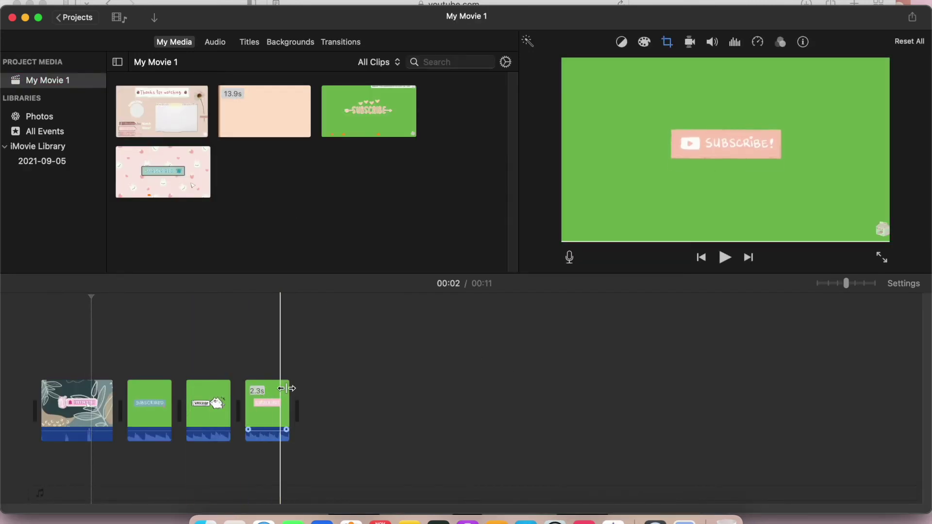
pyautogui.moveTo(308, 383); pyautogui.dragTo(29, 330)
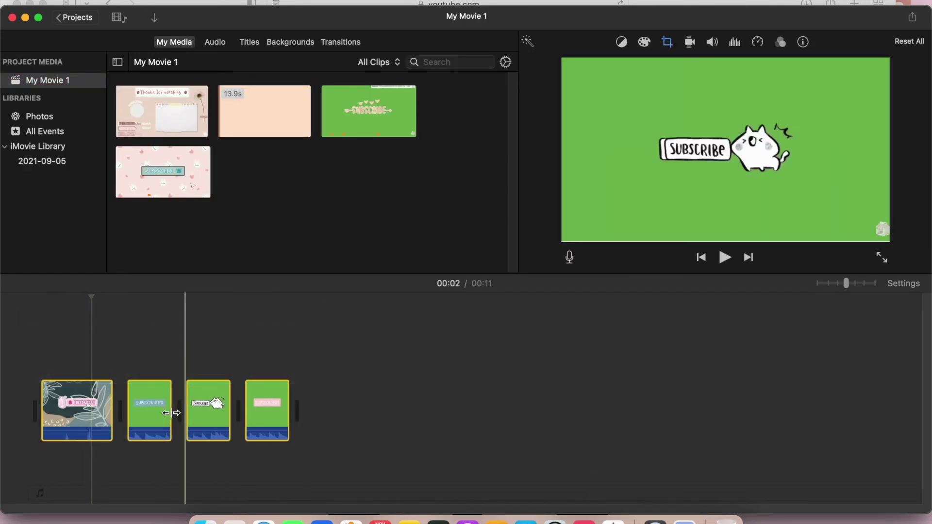
pyautogui.rightClick(153, 411)
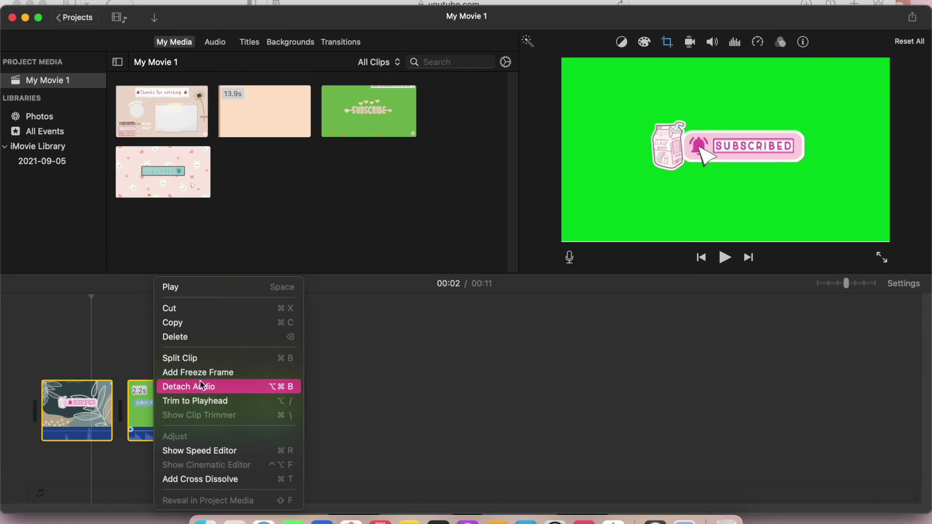
pyautogui.click(192, 339)
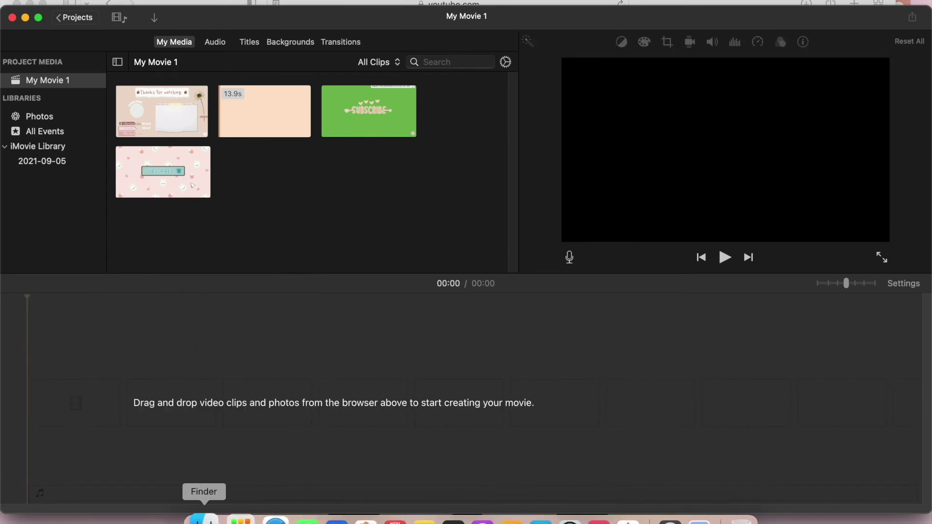
# Add Untitled design.mp4 from the Finder's Downloads folder to the start of the empty iMovie timeline
pyautogui.click(205, 521)
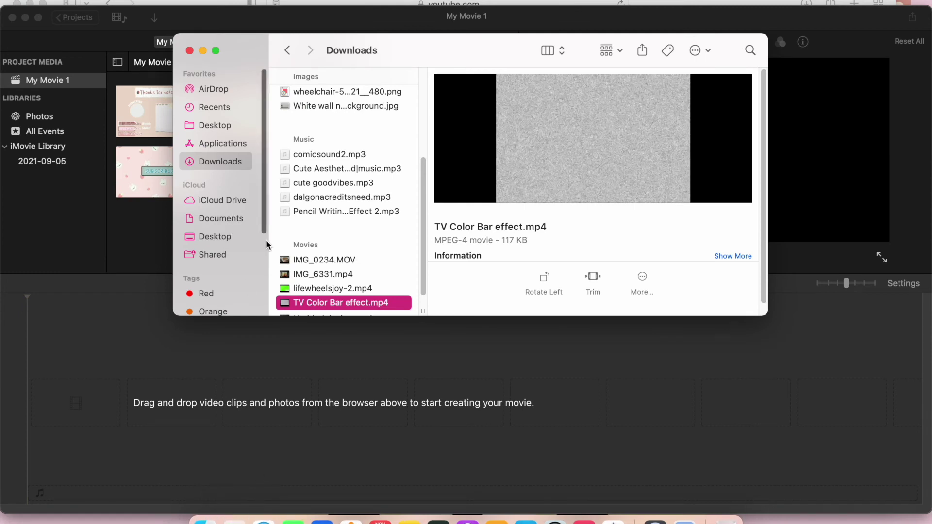
pyautogui.scroll(-2, 320, 270)
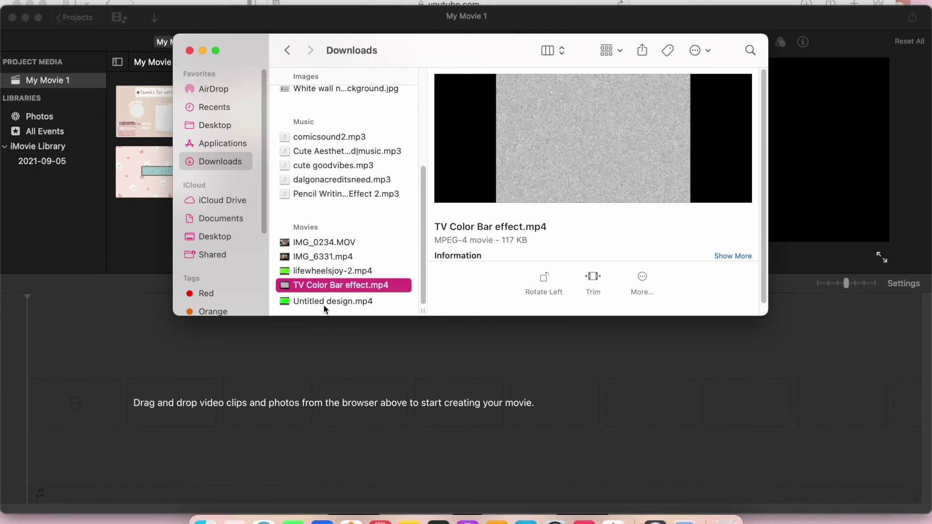
pyautogui.moveTo(326, 301); pyautogui.dragTo(26, 358)
pyautogui.click(557, 387)
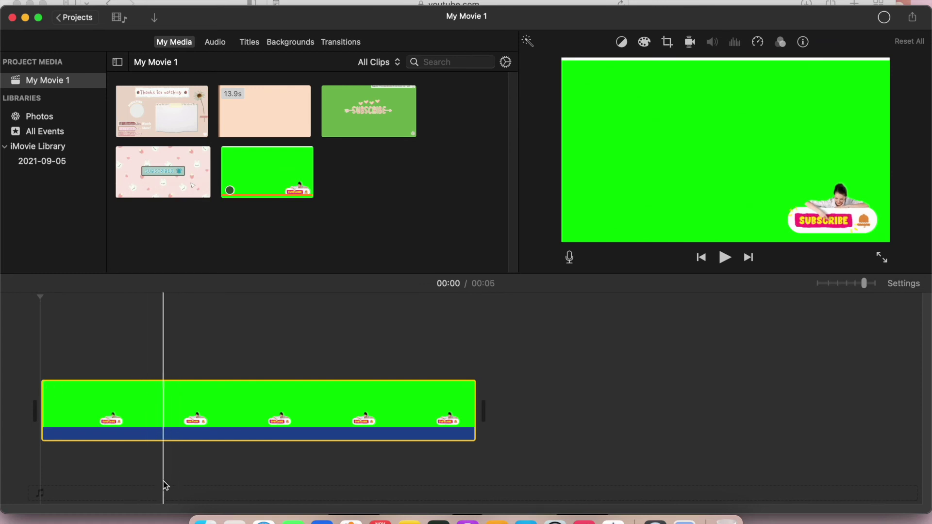
# Preview the movie files in Downloads and add IMG_0234.MOV to the timeline after the green-screen clip
pyautogui.click(204, 519)
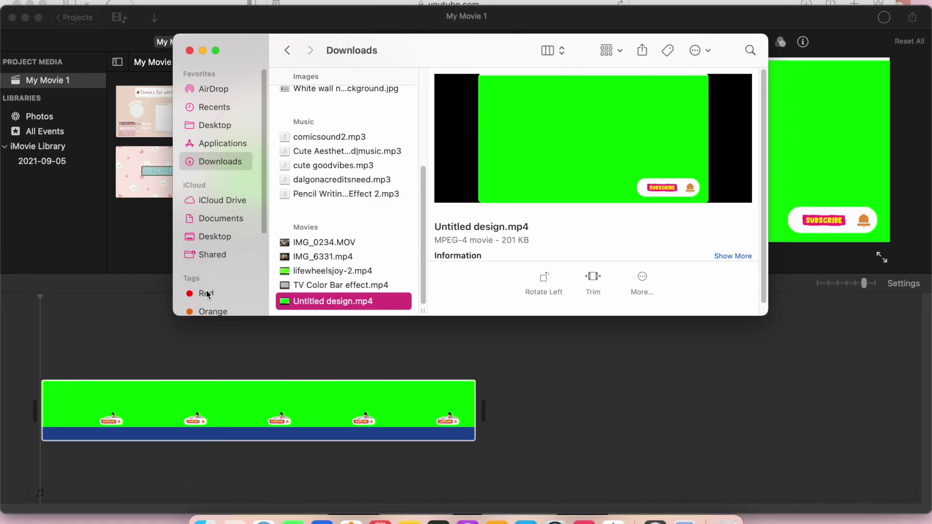
pyautogui.click(308, 240)
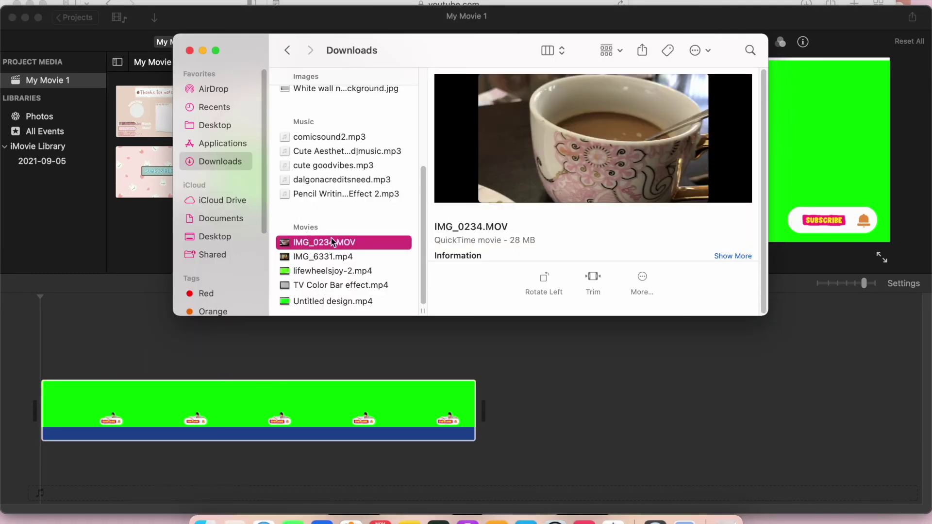
pyautogui.click(326, 257)
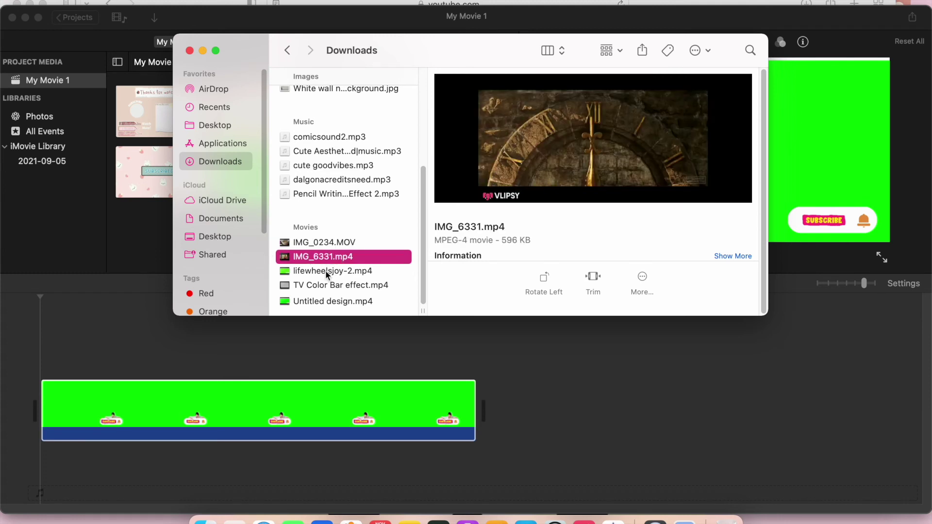
pyautogui.click(313, 243)
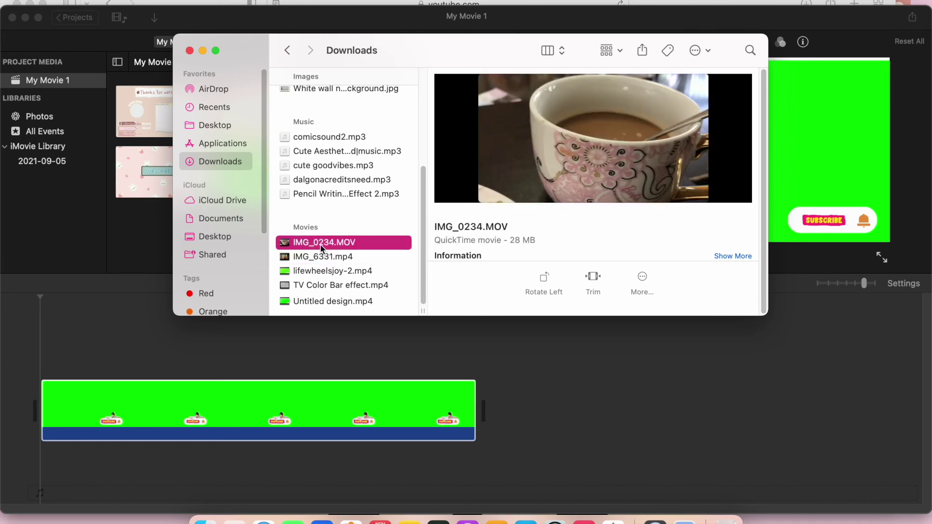
pyautogui.moveTo(318, 242); pyautogui.dragTo(498, 388)
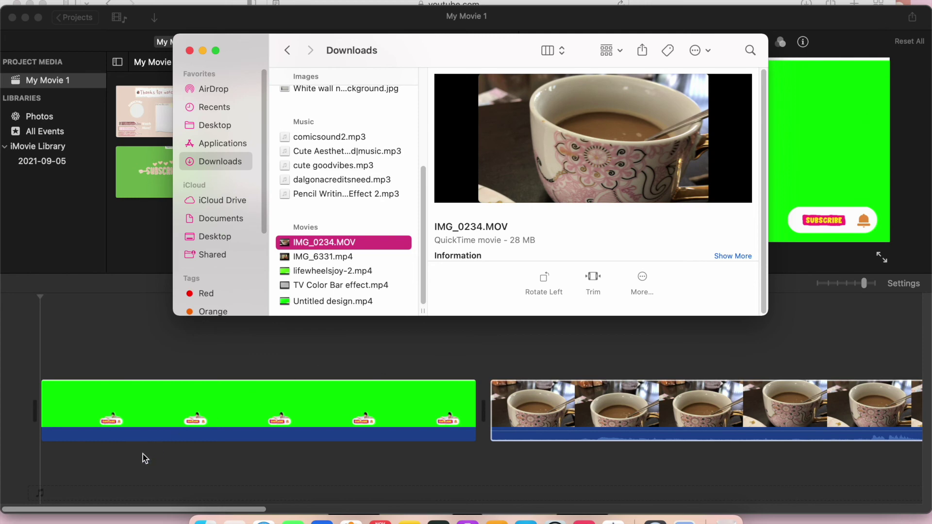
# Overlay the green-screen subscribe clip above the coffee footage, shortly after its start, and mute the coffee clip's audio
pyautogui.click(62, 515)
pyautogui.hscroll(10, 78, 461)
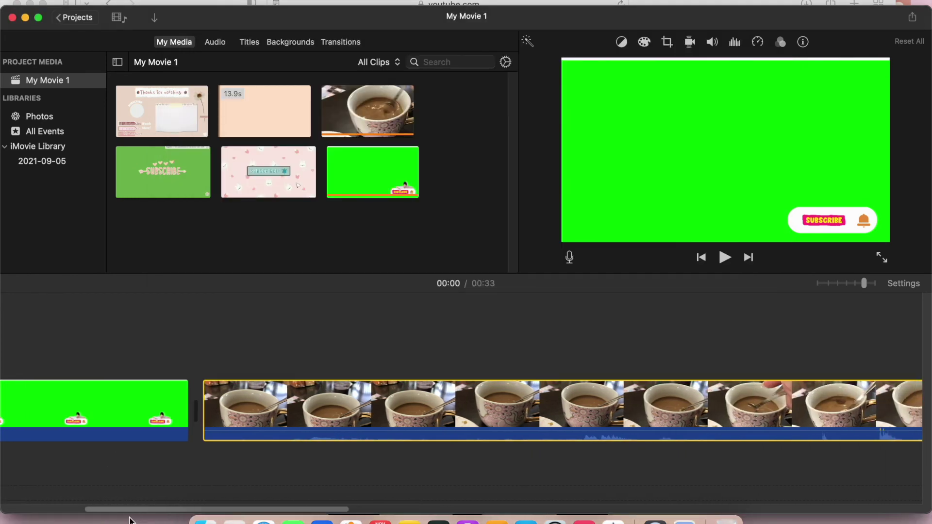
pyautogui.moveTo(100, 410); pyautogui.dragTo(431, 335)
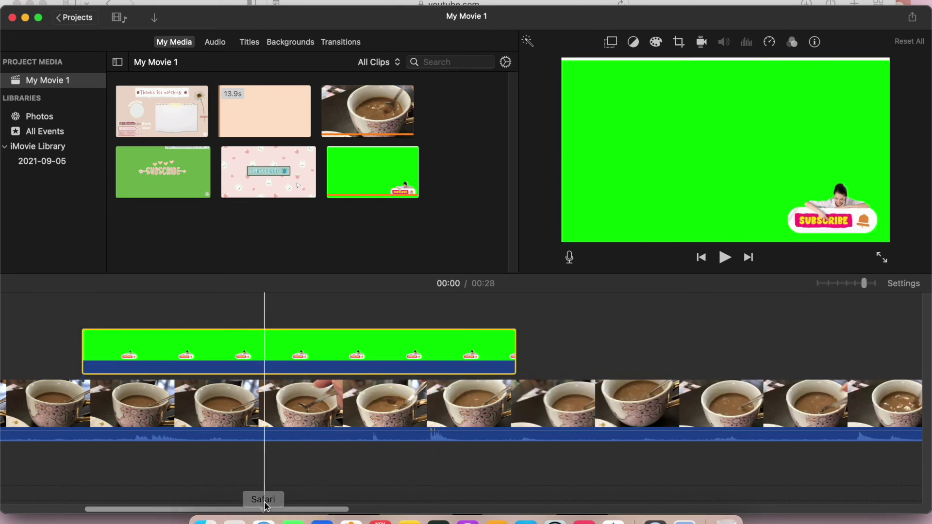
pyautogui.moveTo(170, 509); pyautogui.dragTo(79, 494)
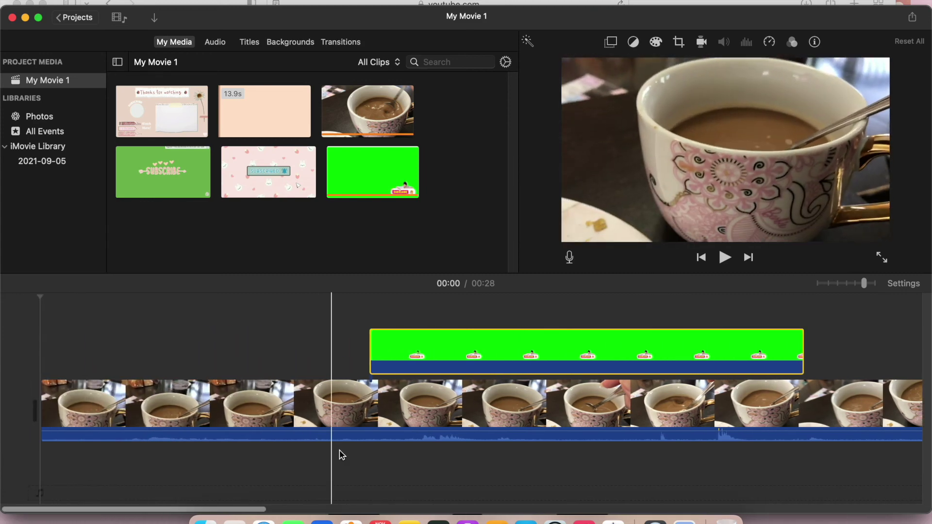
pyautogui.moveTo(452, 350); pyautogui.dragTo(258, 344)
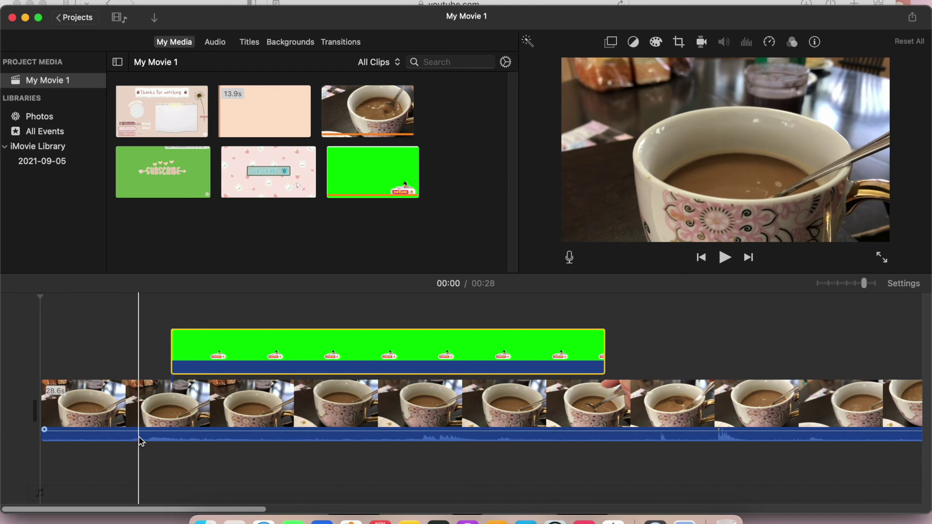
pyautogui.moveTo(145, 429); pyautogui.dragTo(140, 438)
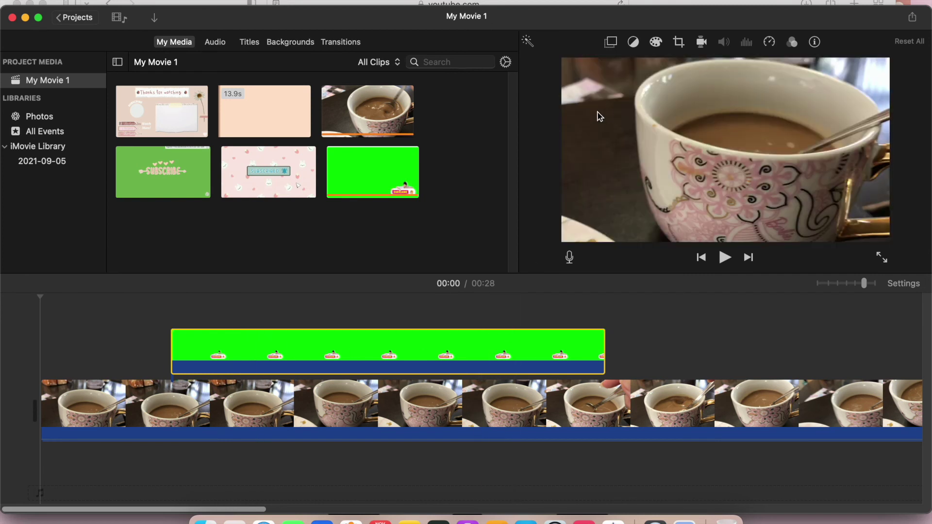
# Set the subscribe clip's video overlay mode to Green/Blue Screen
pyautogui.click(610, 42)
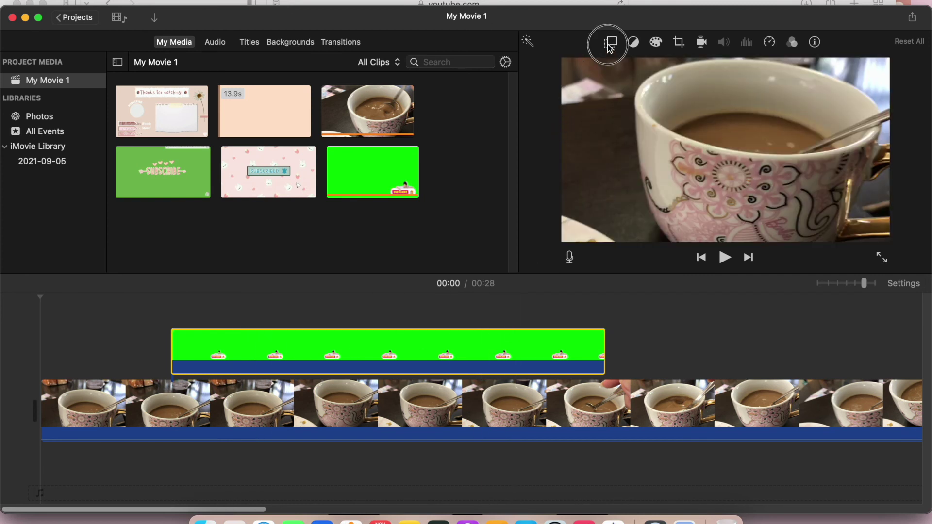
pyautogui.click(481, 334)
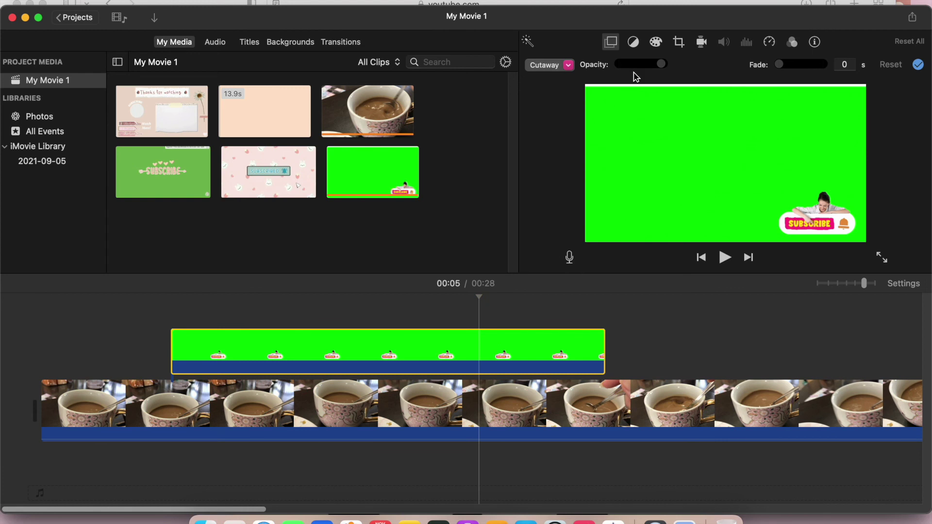
pyautogui.click(570, 68)
pyautogui.click(570, 96)
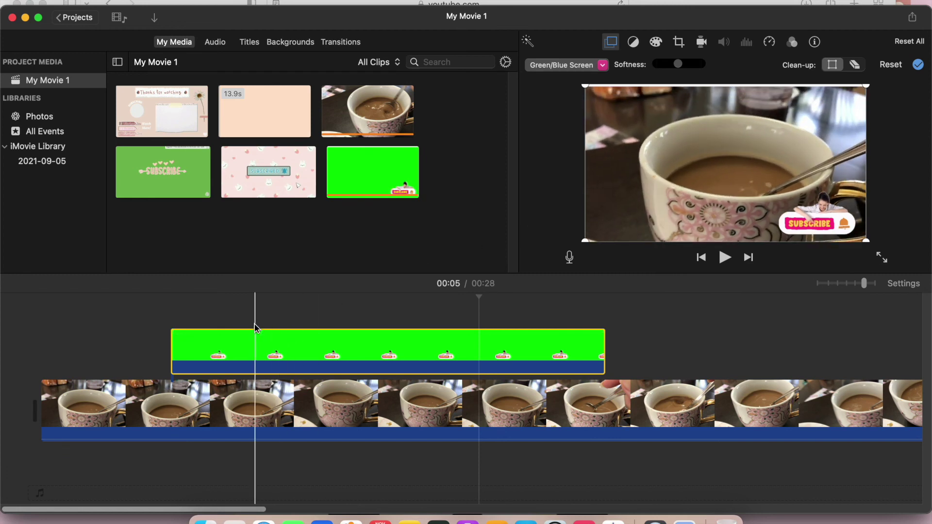
# Play the movie from before the subscribe overlay until past its end to check the keyed animation, and stop playback
pyautogui.click(80, 322)
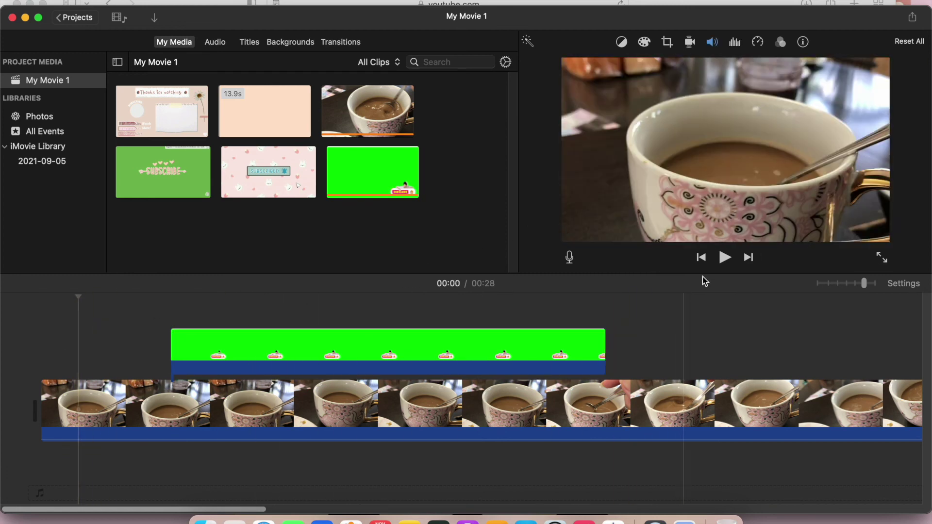
pyautogui.click(723, 259)
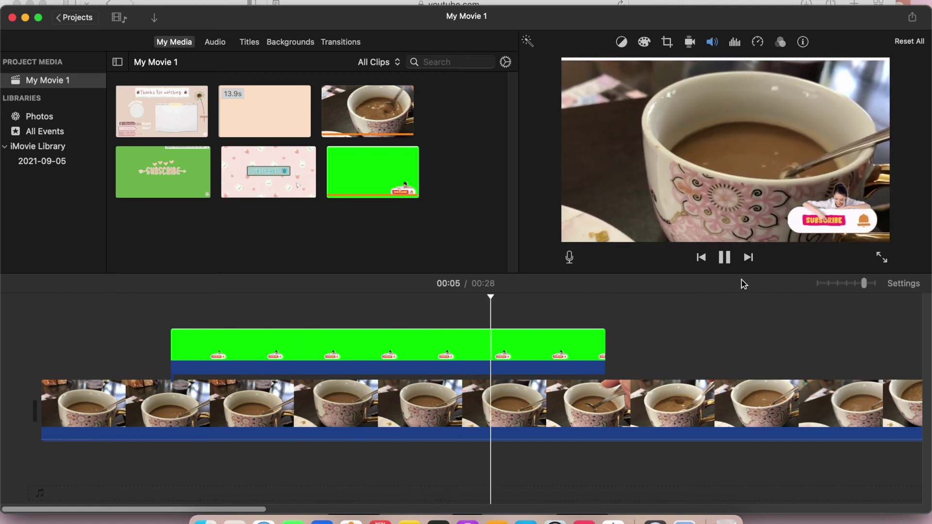
pyautogui.click(724, 258)
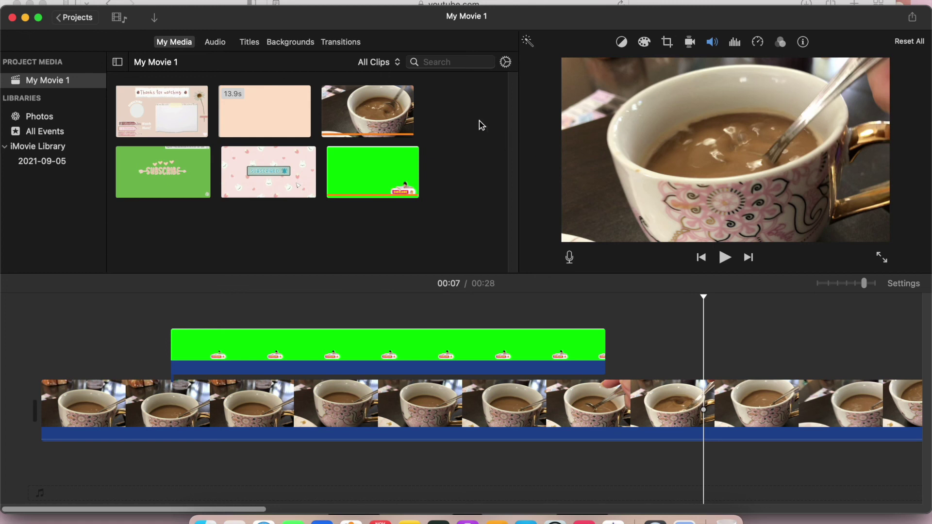
pyautogui.click(12, 19)
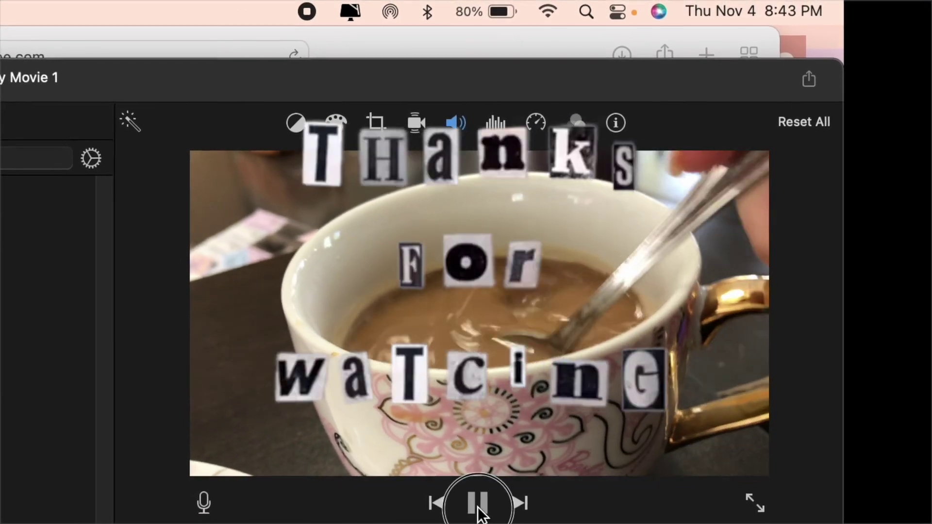
pyautogui.click(470, 514)
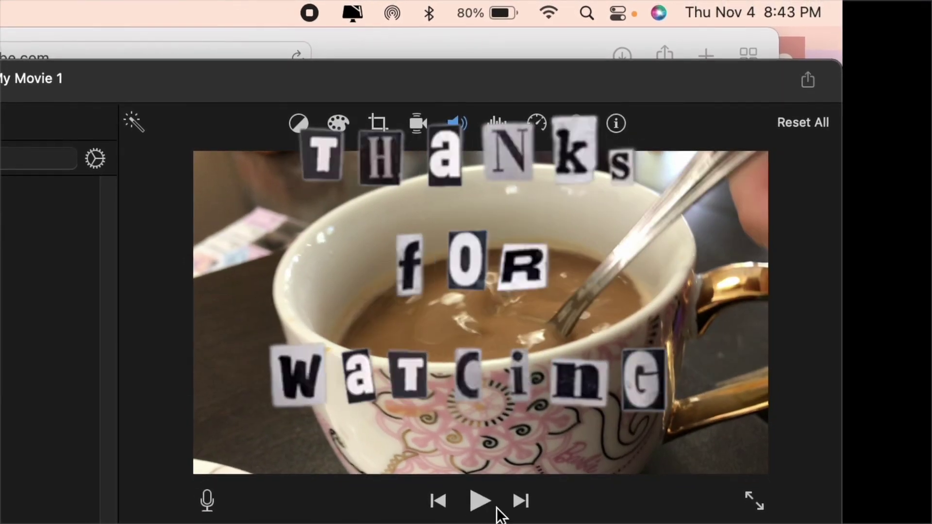